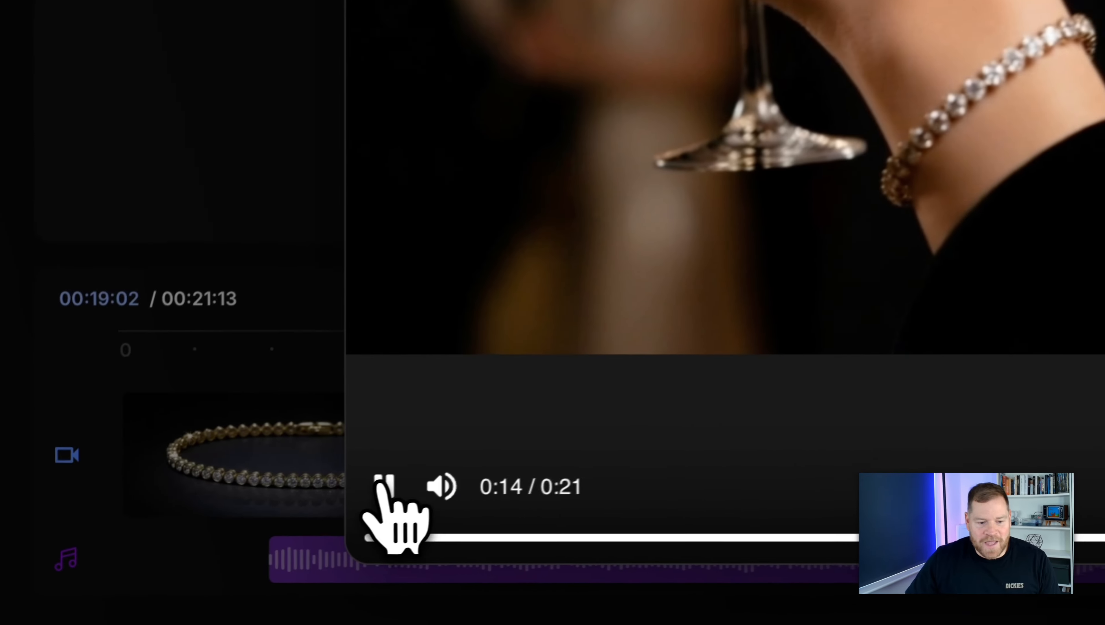
- Pause the Jewelry Ad preview video, rewind it to the beginning and play it again
{"action": "left_click", "coordinate": [178, 561]}
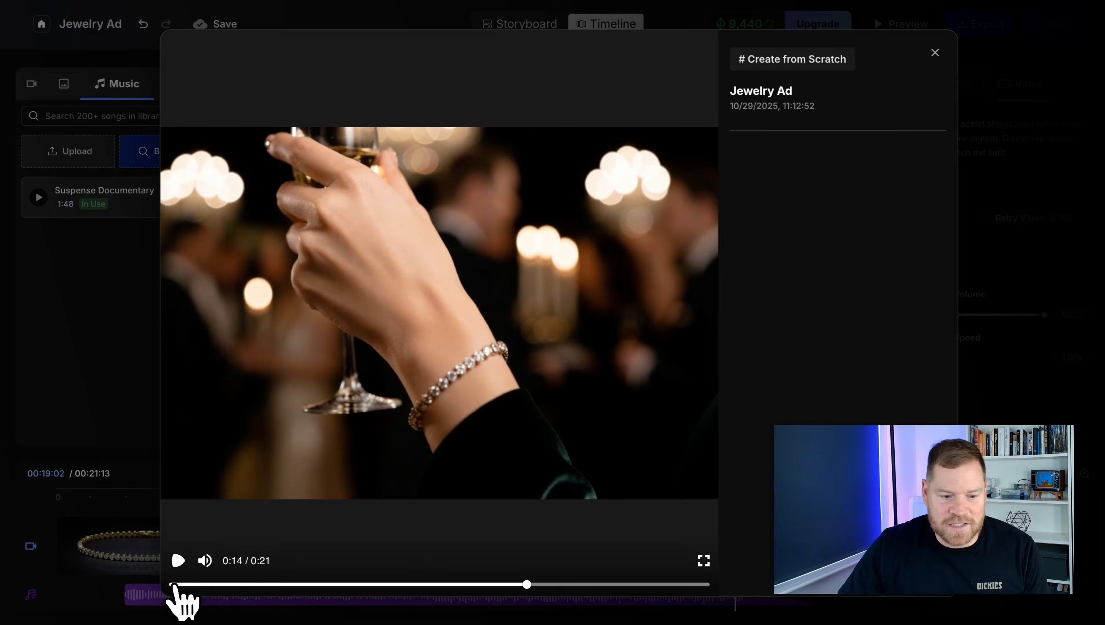
{"action": "left_click", "coordinate": [174, 584]}
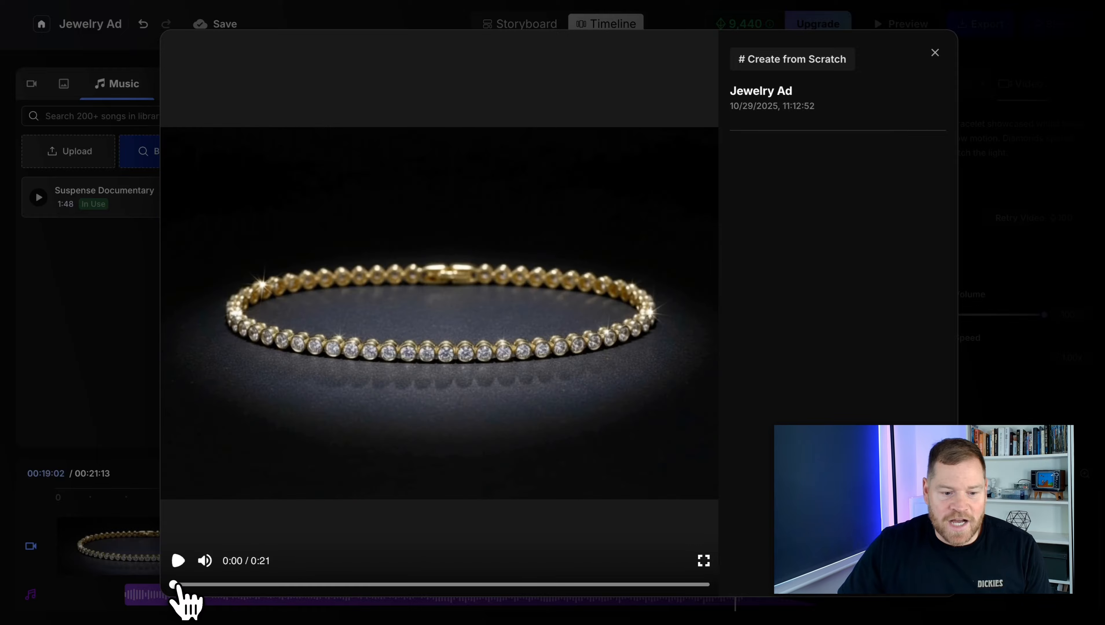
{"action": "left_click", "coordinate": [179, 561]}
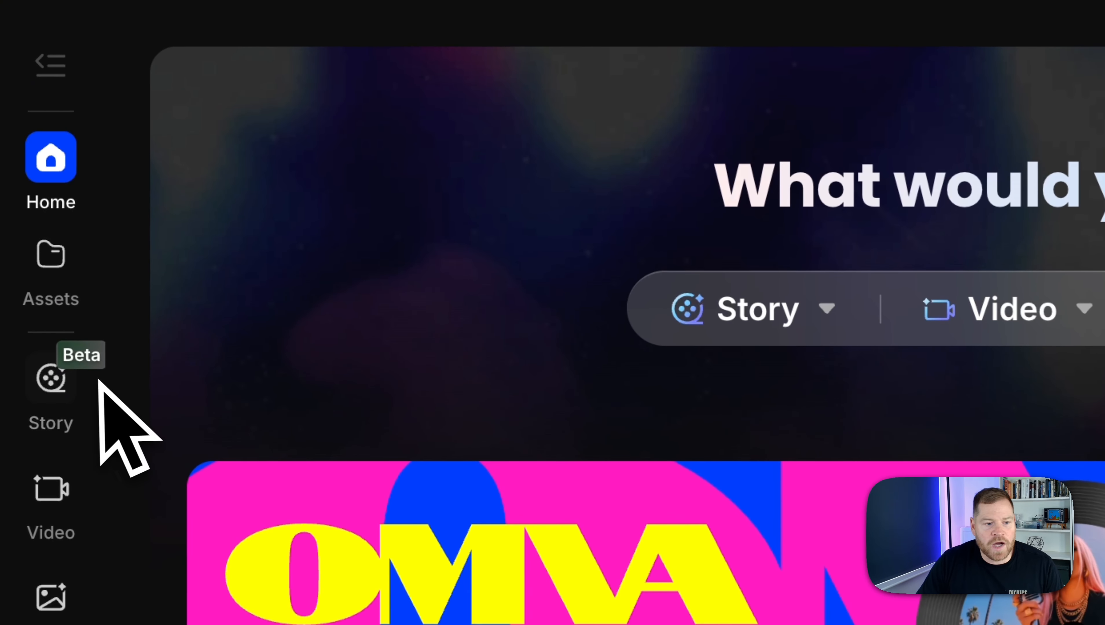
- Start a blank storyboard from the Story section and view its timeline layout
{"action": "left_click", "coordinate": [41, 387]}
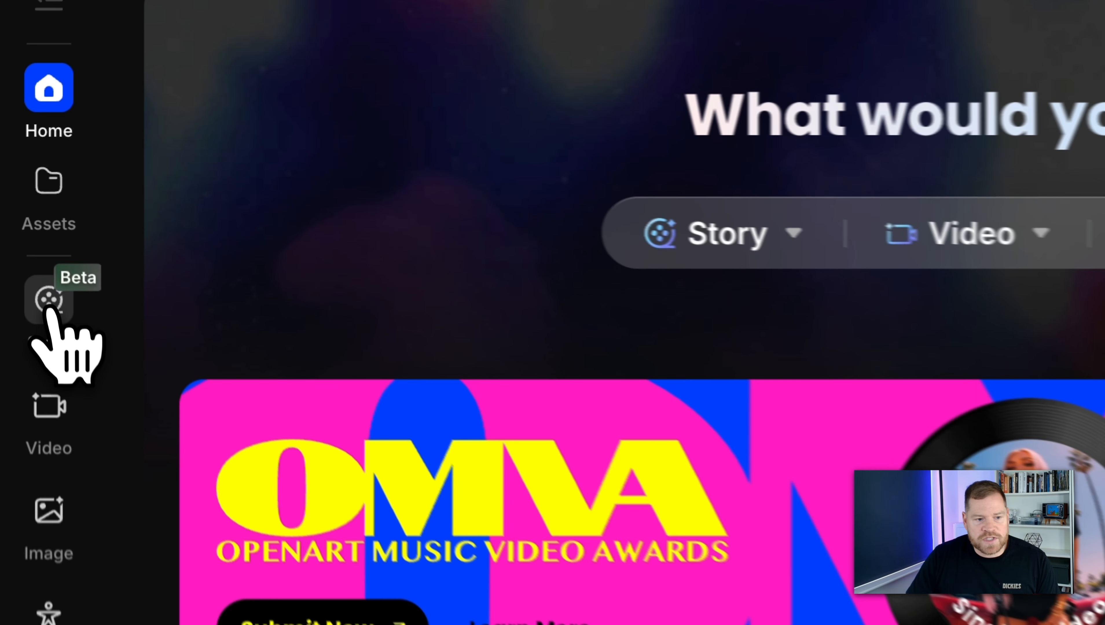
{"action": "left_click", "coordinate": [48, 302]}
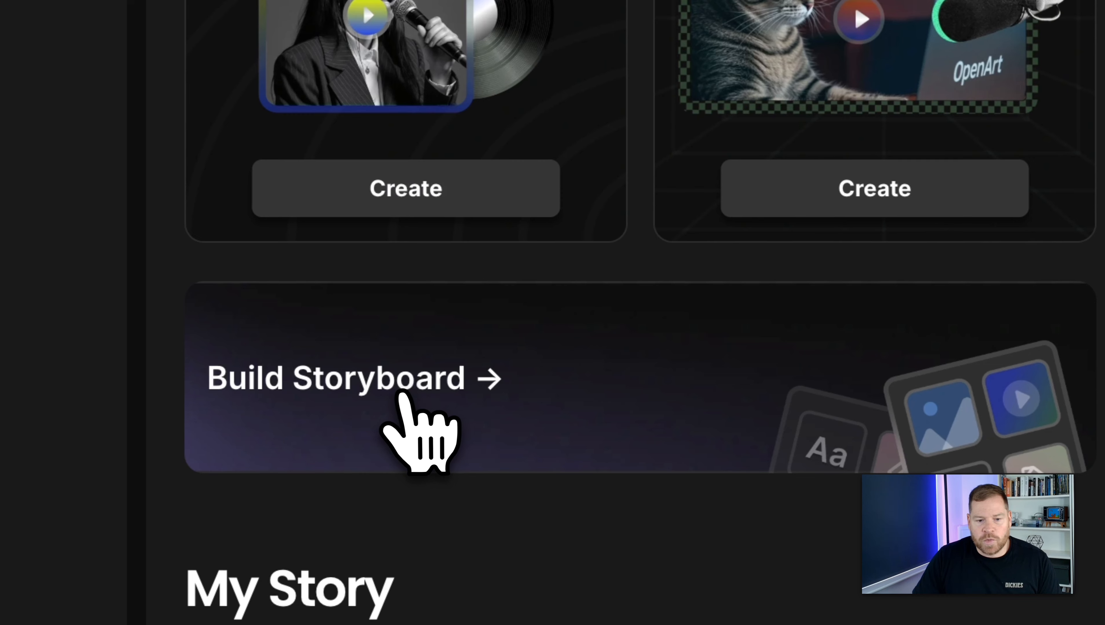
{"action": "left_click", "coordinate": [400, 415]}
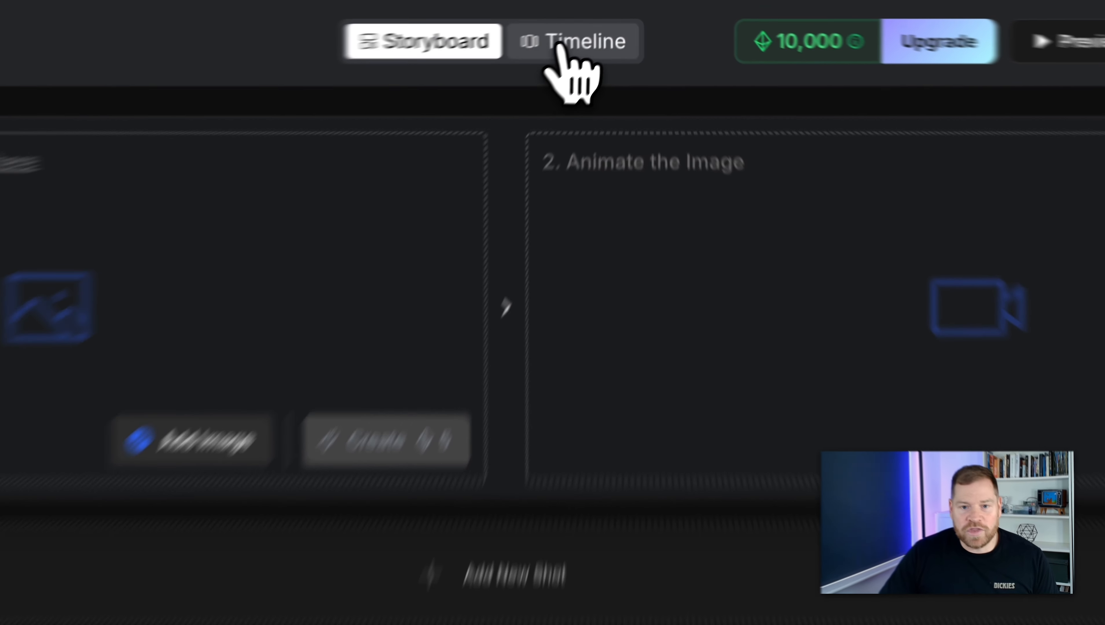
{"action": "left_click", "coordinate": [608, 24]}
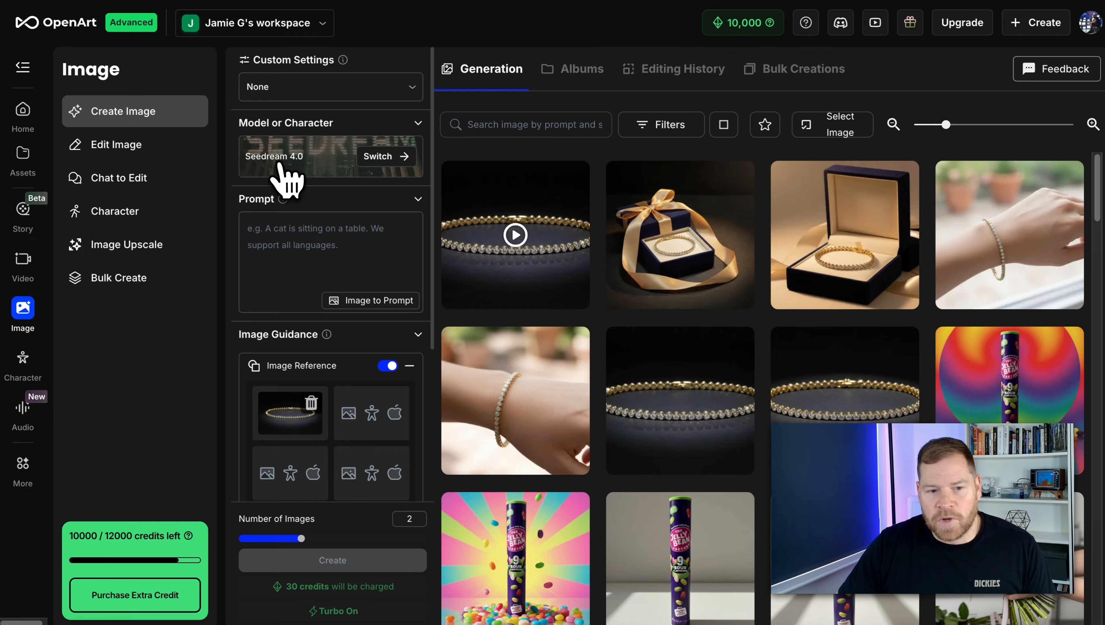
- Switch the image generation model from the public models to Nano Banana
{"action": "left_click", "coordinate": [386, 156]}
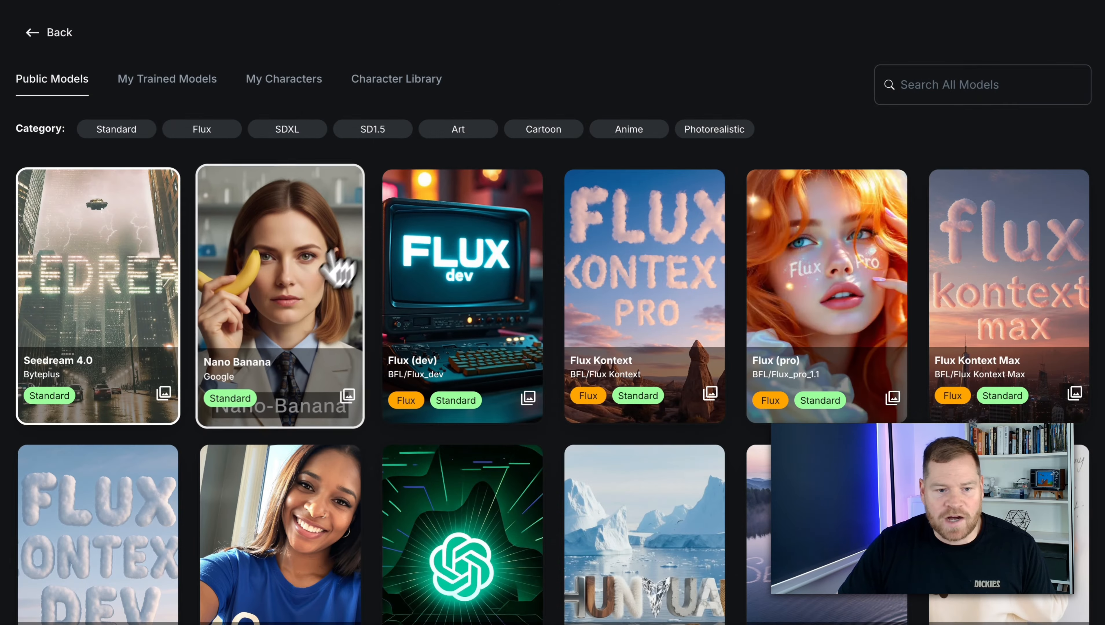
{"action": "left_click", "coordinate": [309, 296]}
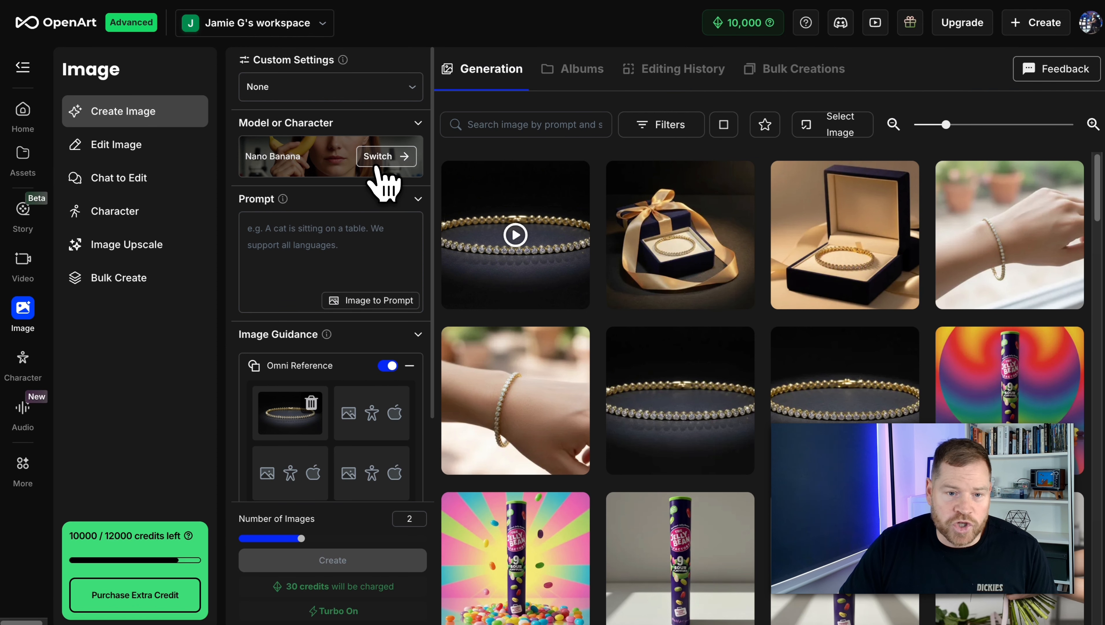
{"action": "left_click", "coordinate": [383, 156]}
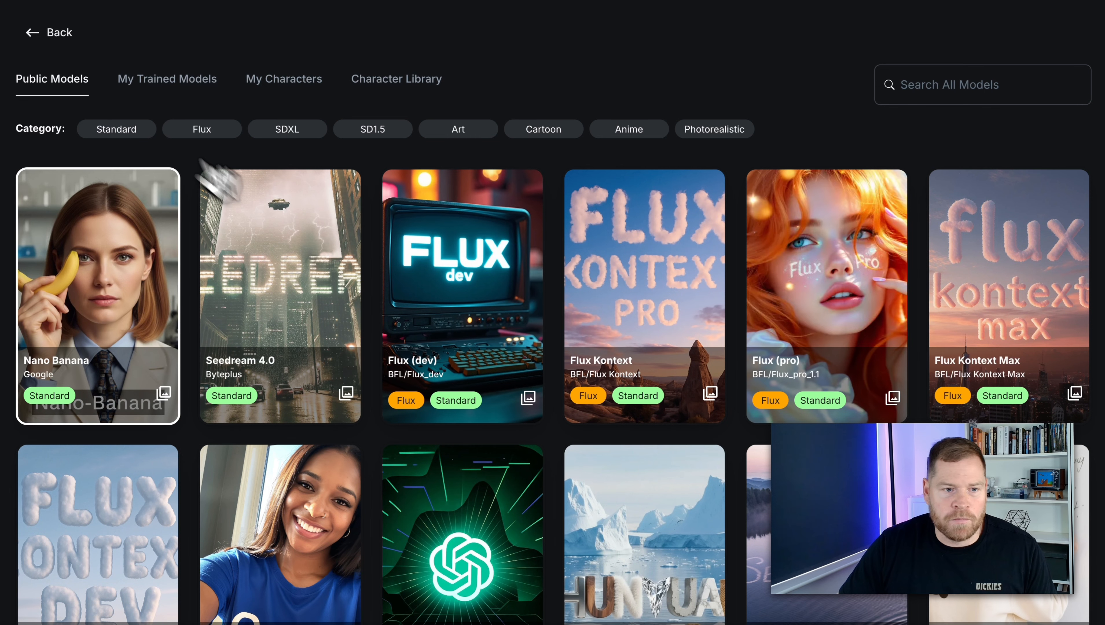
{"action": "left_click", "coordinate": [54, 33]}
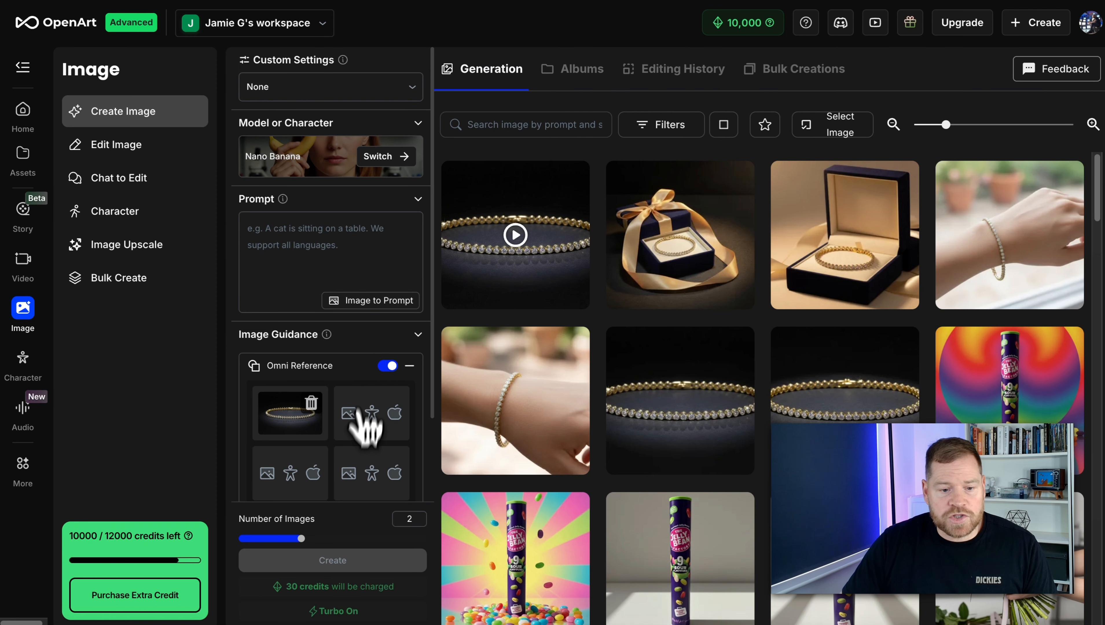
- Inspect the gold bracelet image on the dark surface at full size with its generation details
{"action": "mouse_move", "coordinate": [287, 430]}
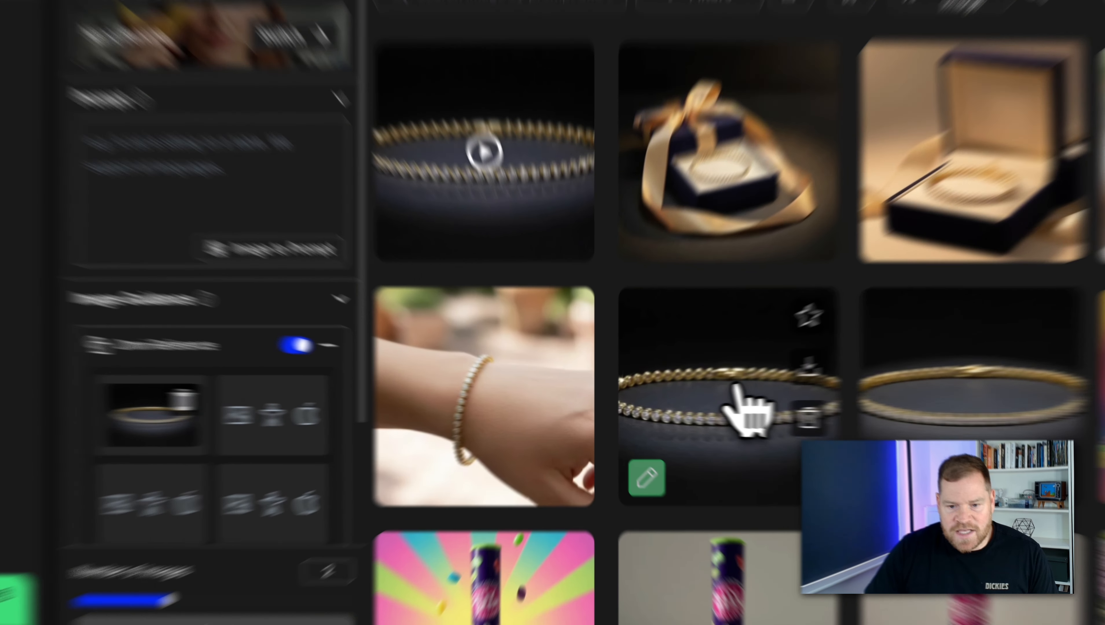
{"action": "left_click", "coordinate": [736, 388]}
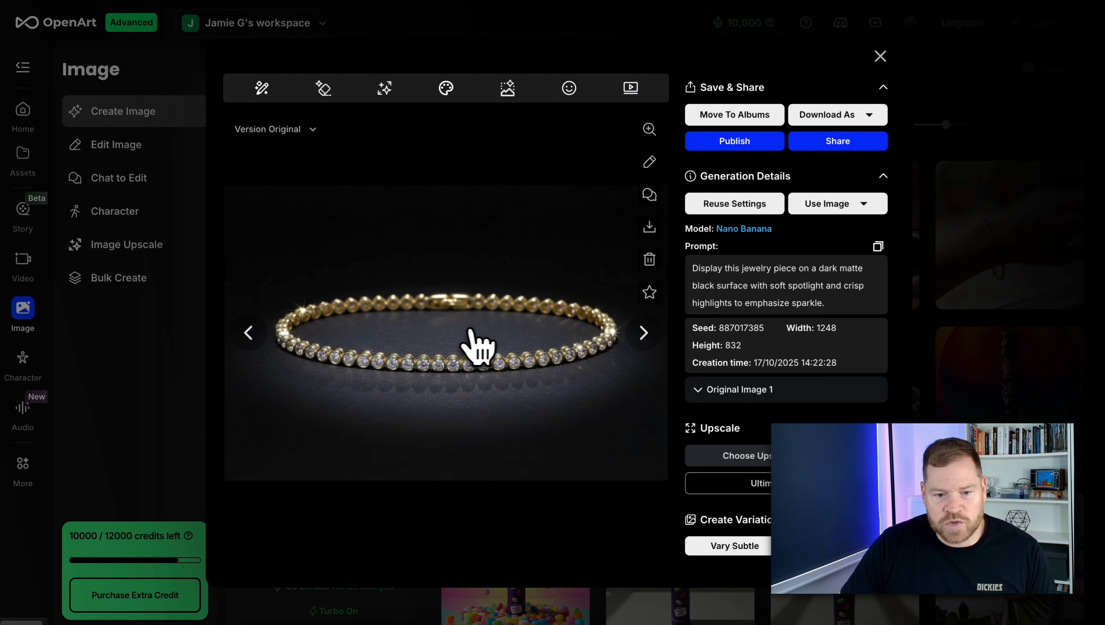
{"action": "left_click", "coordinate": [970, 131]}
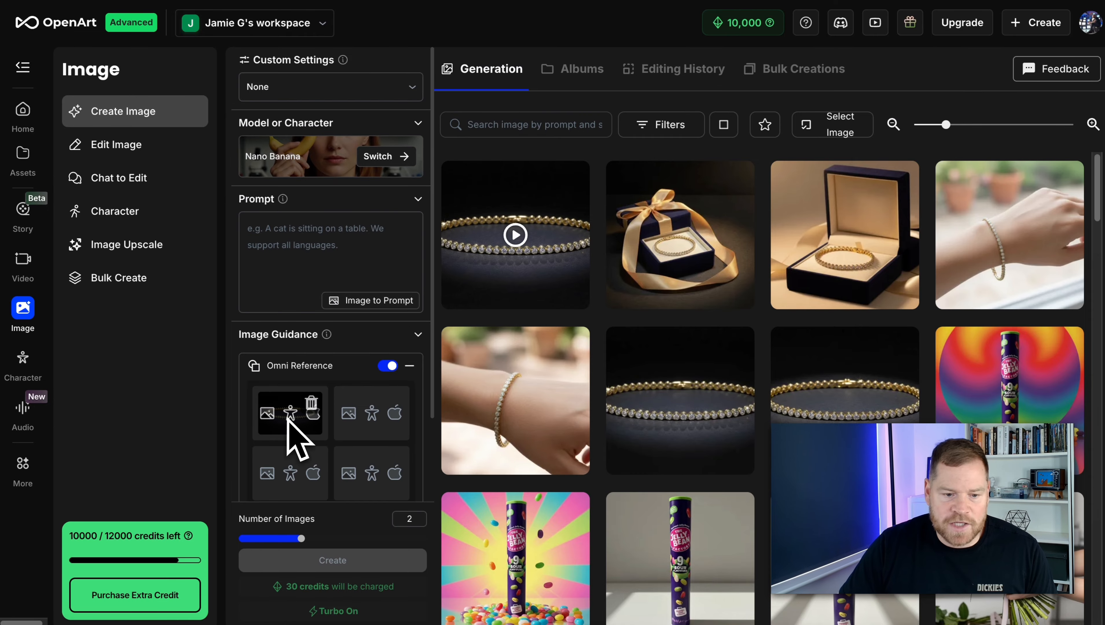
- Generate 4 images from "Show this bracelet being worn on a model's wrist at night time at an elegant event. Keep focus on the jewelry with blurred background."
{"action": "left_click", "coordinate": [306, 252]}
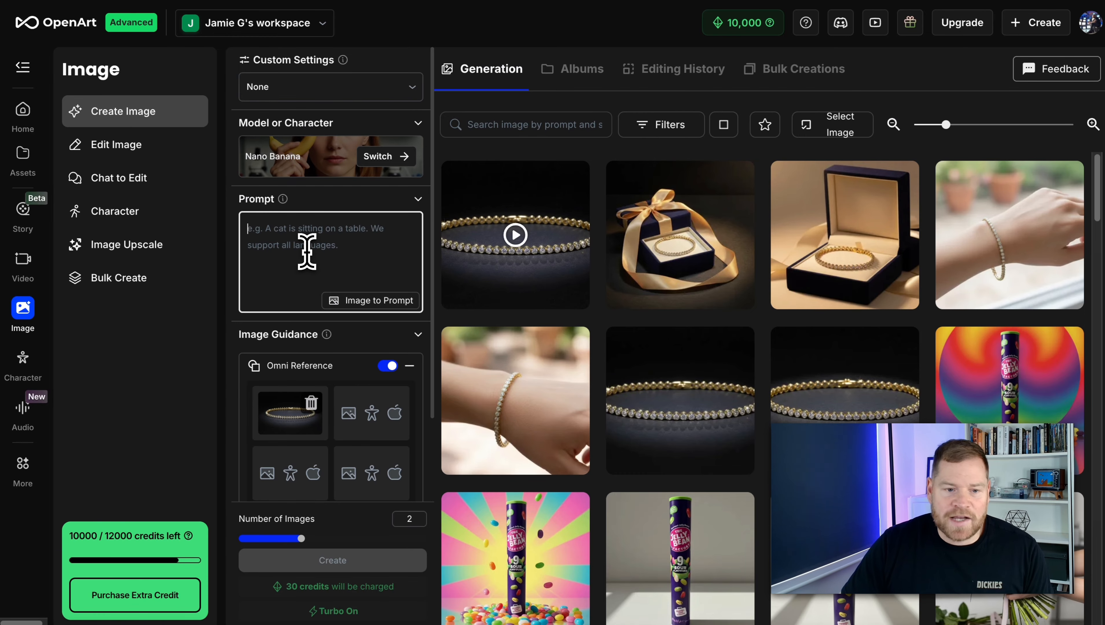
{"action": "type", "text": "Show this bracelet being worn on a model's wrist at night time at an elegant event. Keep focus on the jewelry with blurred background."}
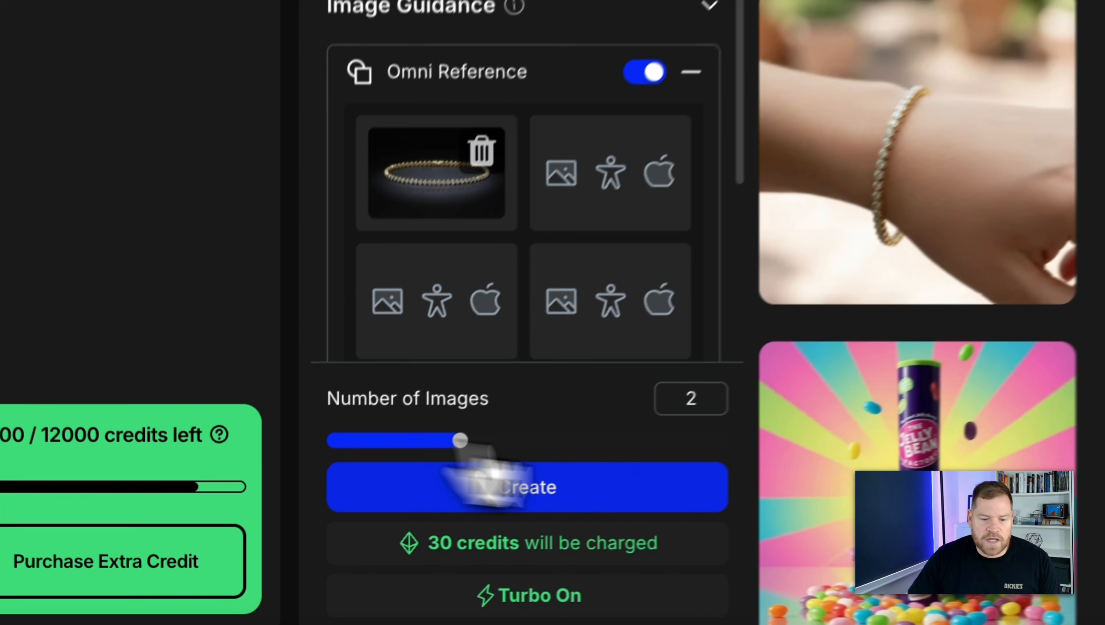
{"action": "left_click_drag", "start_coordinate": [460, 439], "coordinate": [727, 440]}
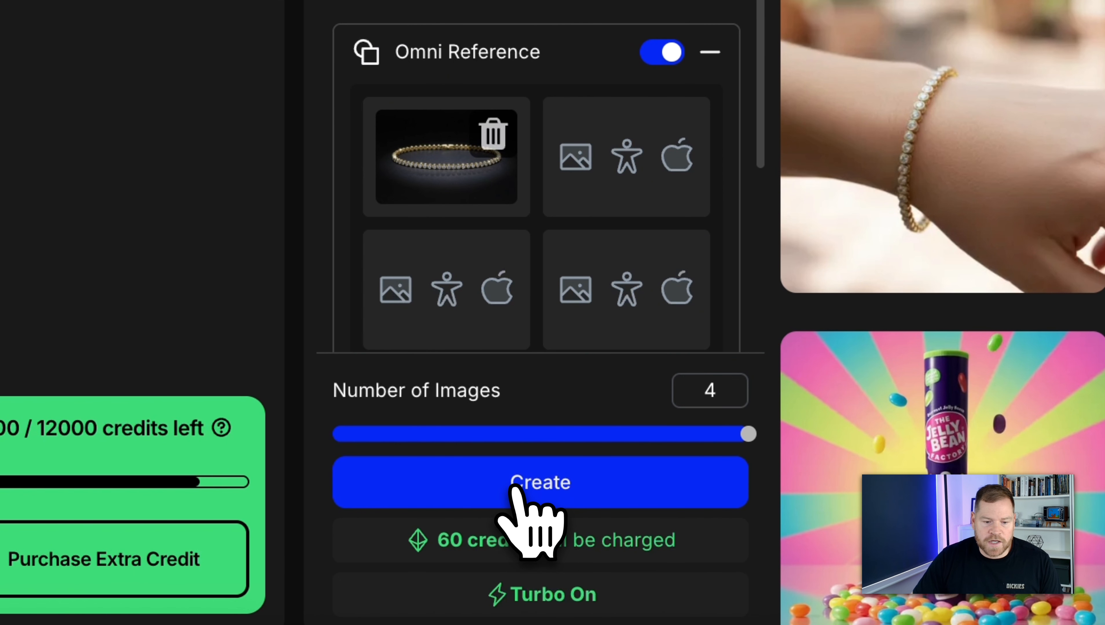
{"action": "left_click", "coordinate": [505, 490]}
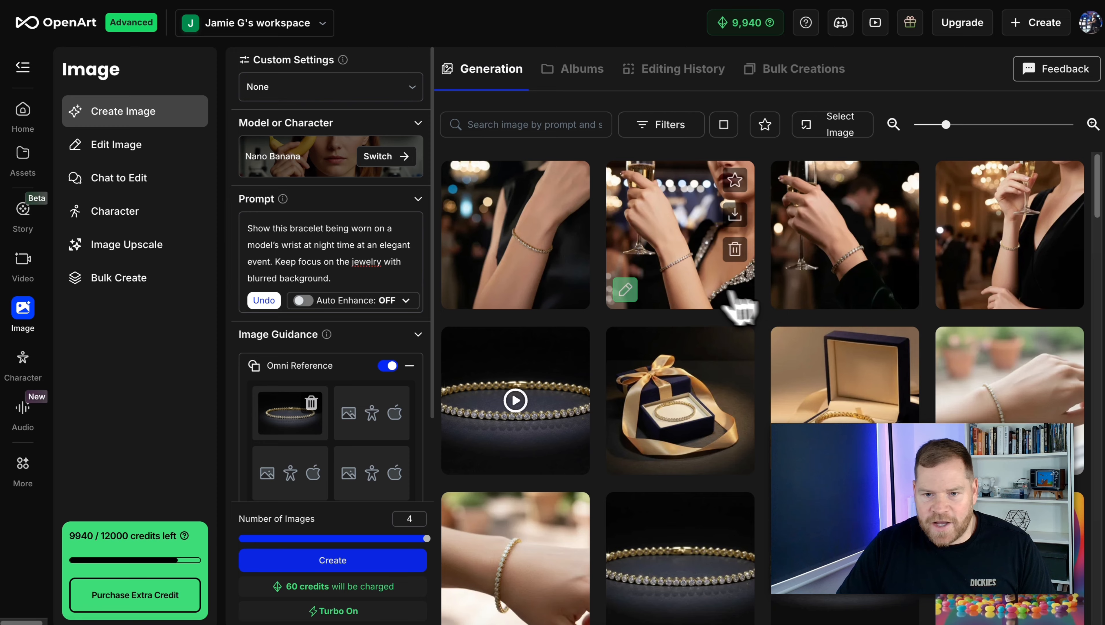
- Compare the bracelet details in the third and first generated wrist images at full size
{"action": "left_click", "coordinate": [837, 263]}
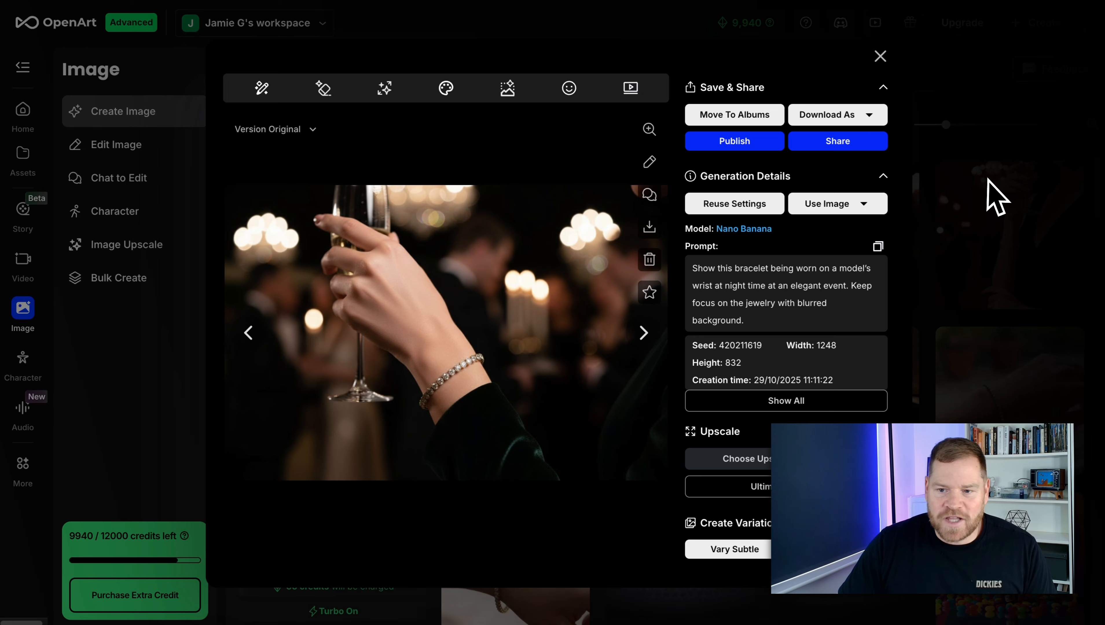
{"action": "left_click", "coordinate": [988, 195]}
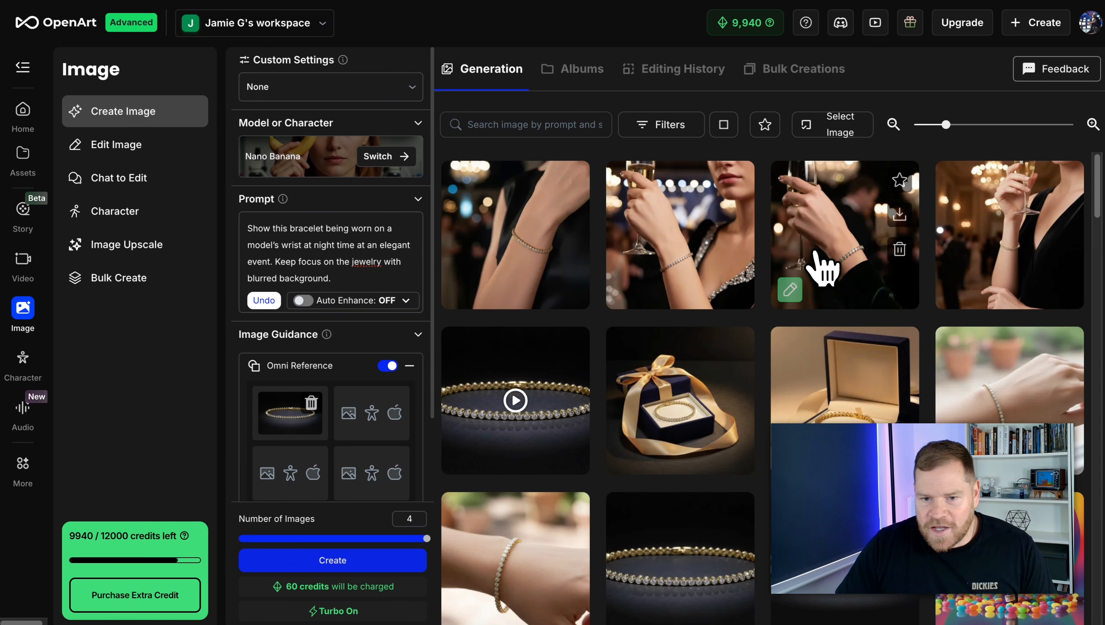
{"action": "left_click", "coordinate": [516, 245]}
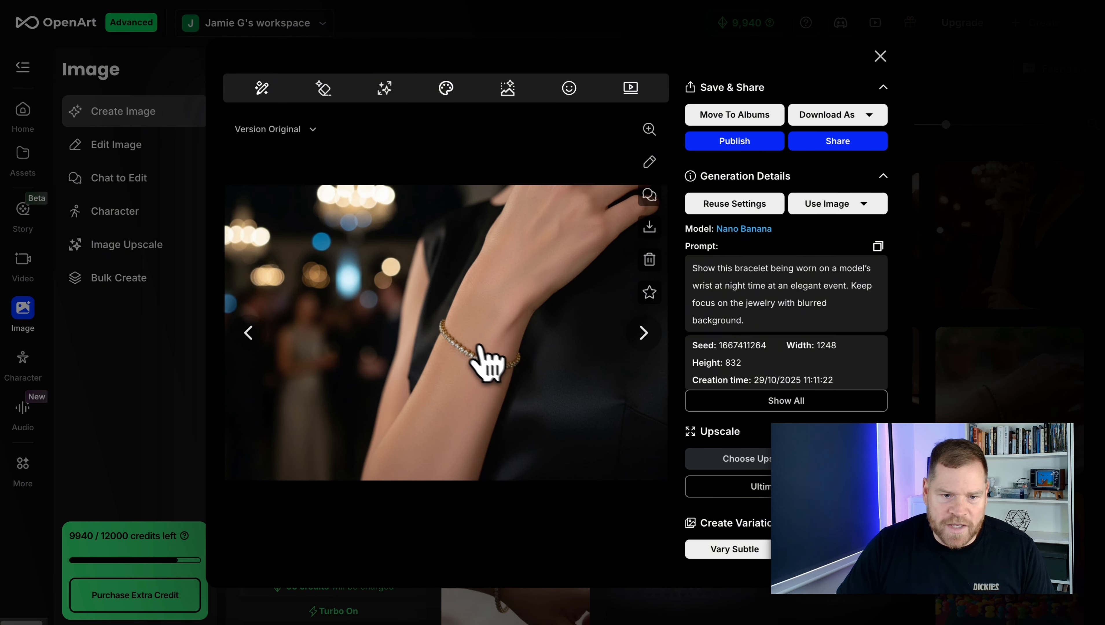
{"action": "left_click", "coordinate": [1033, 110]}
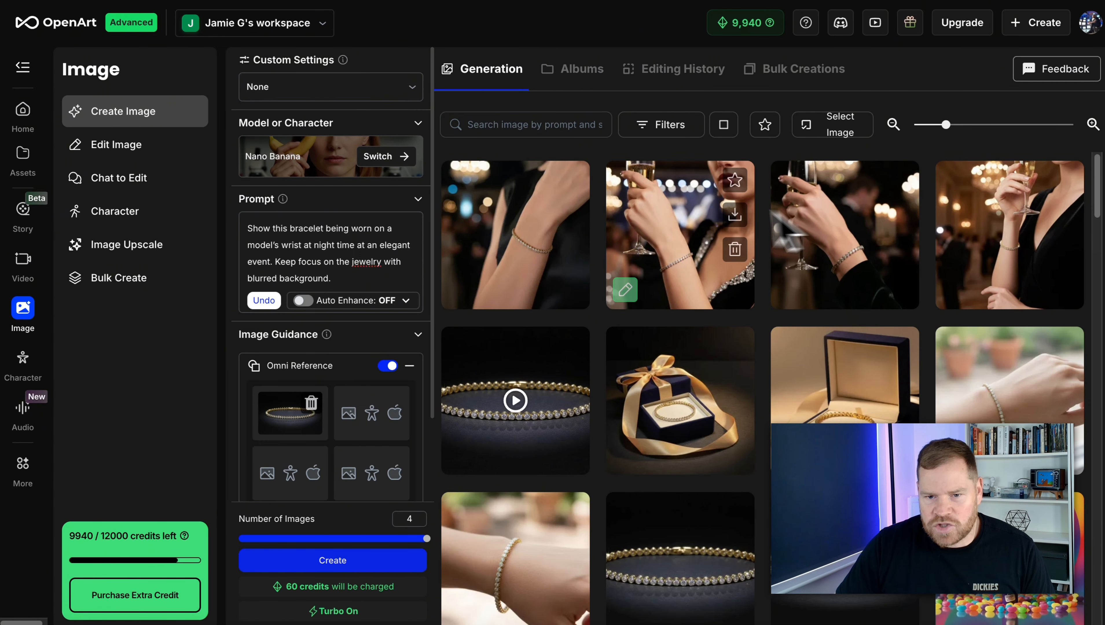
{"action": "left_click", "coordinate": [549, 261]}
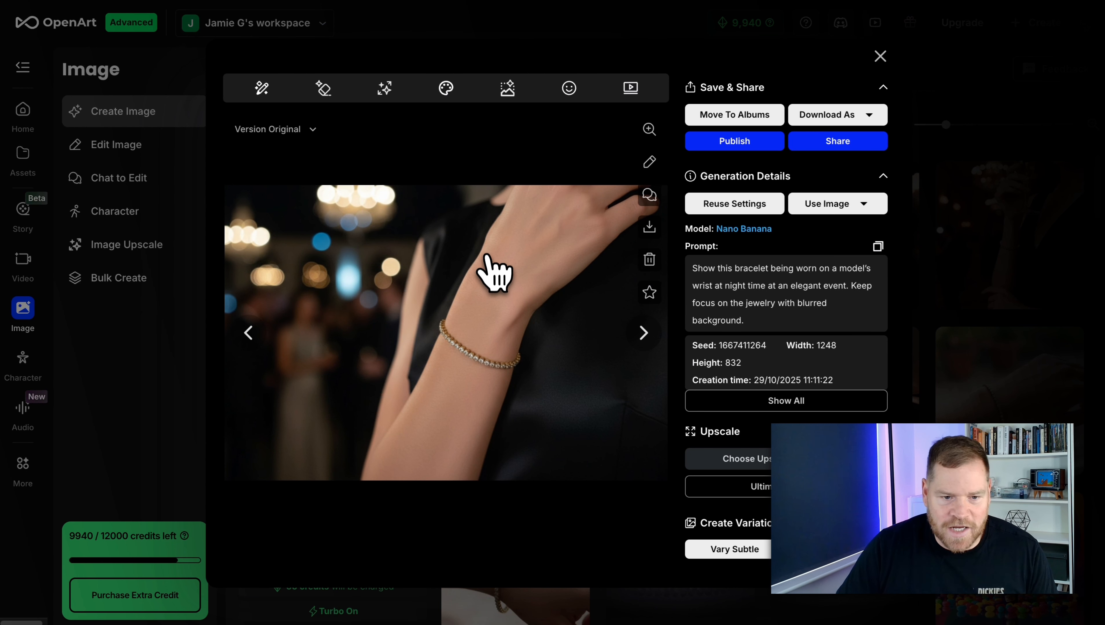
{"action": "left_click", "coordinate": [949, 127]}
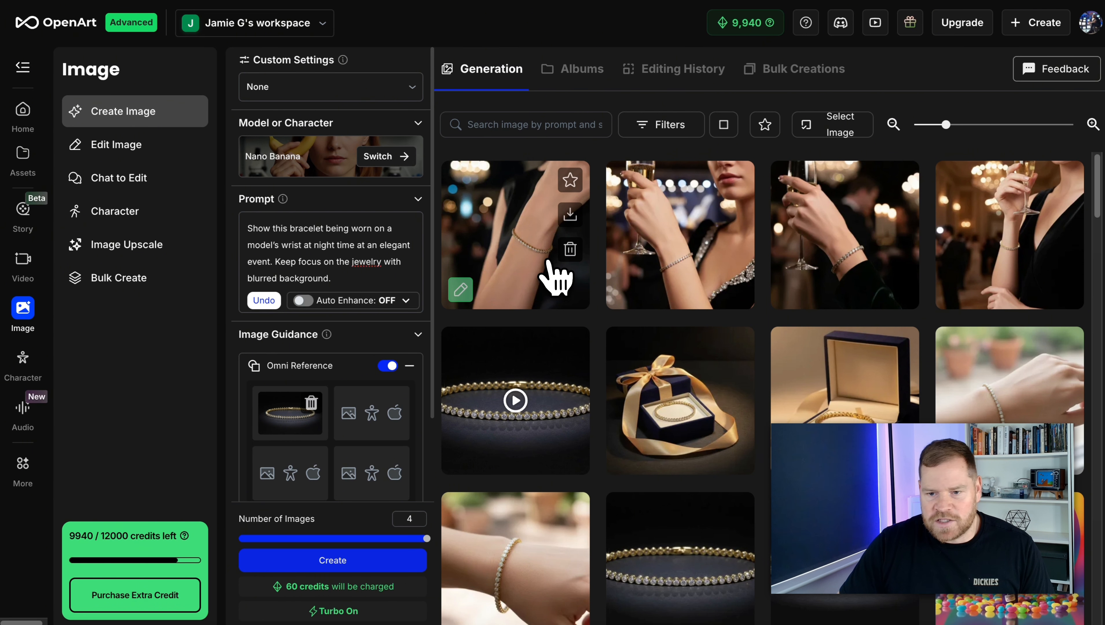
- Download the first generated wrist image and inspect the third one with the champagne glass at full size
{"action": "left_click", "coordinate": [570, 214]}
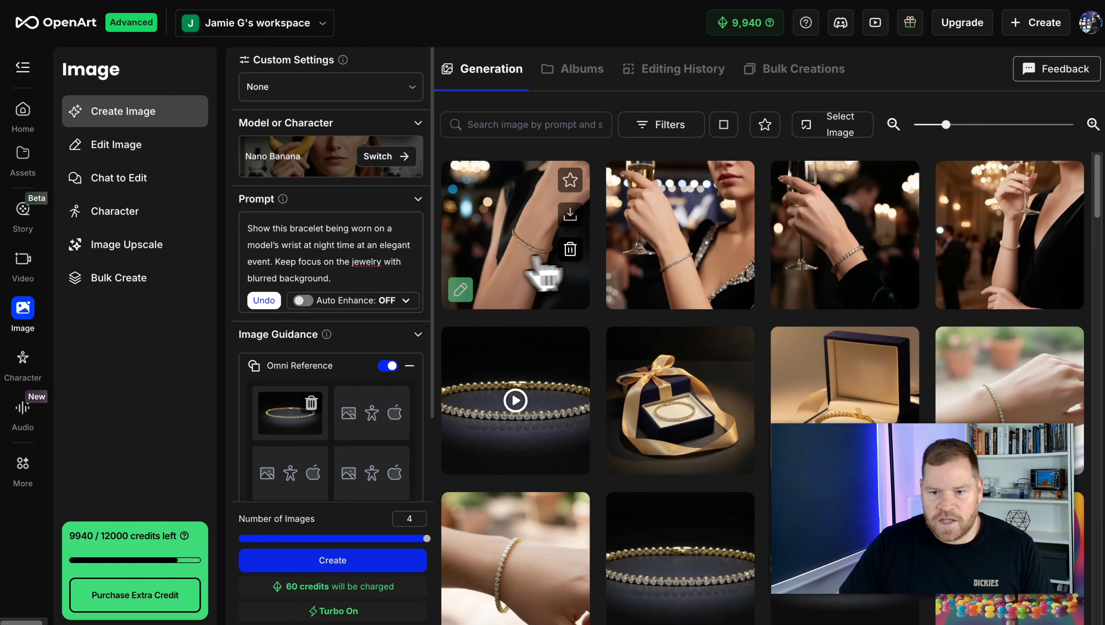
{"action": "left_click", "coordinate": [825, 237]}
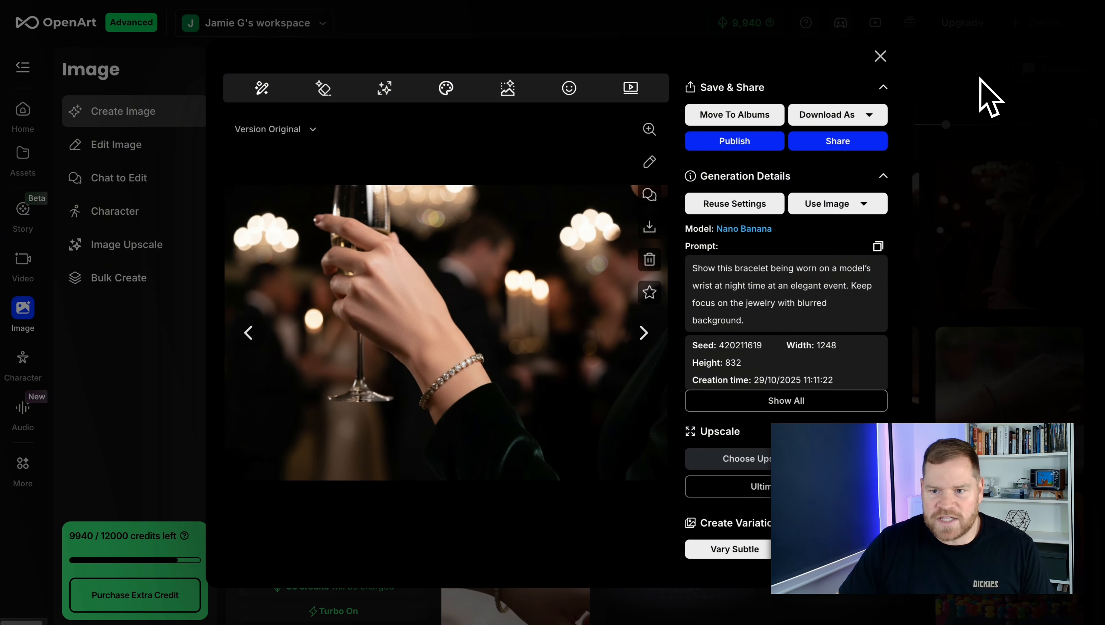
{"action": "left_click", "coordinate": [982, 93]}
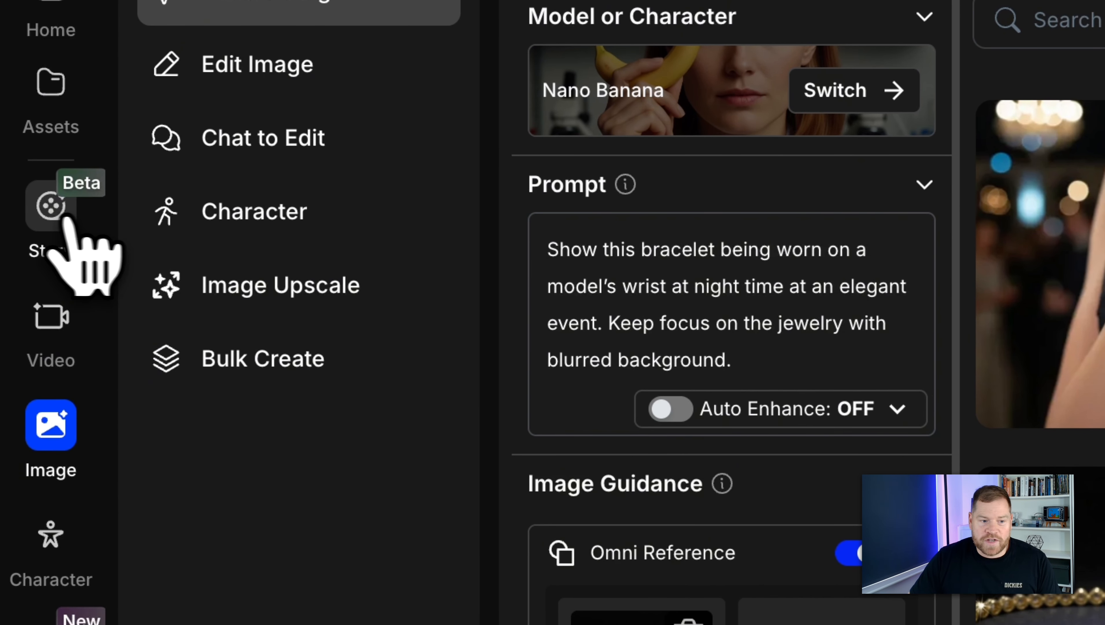
- Create a new blank storyboard project from the Story section
{"action": "left_click", "coordinate": [65, 214]}
{"action": "scroll", "coordinate": [587, 205], "scroll_direction": "down", "scroll_amount": 10}
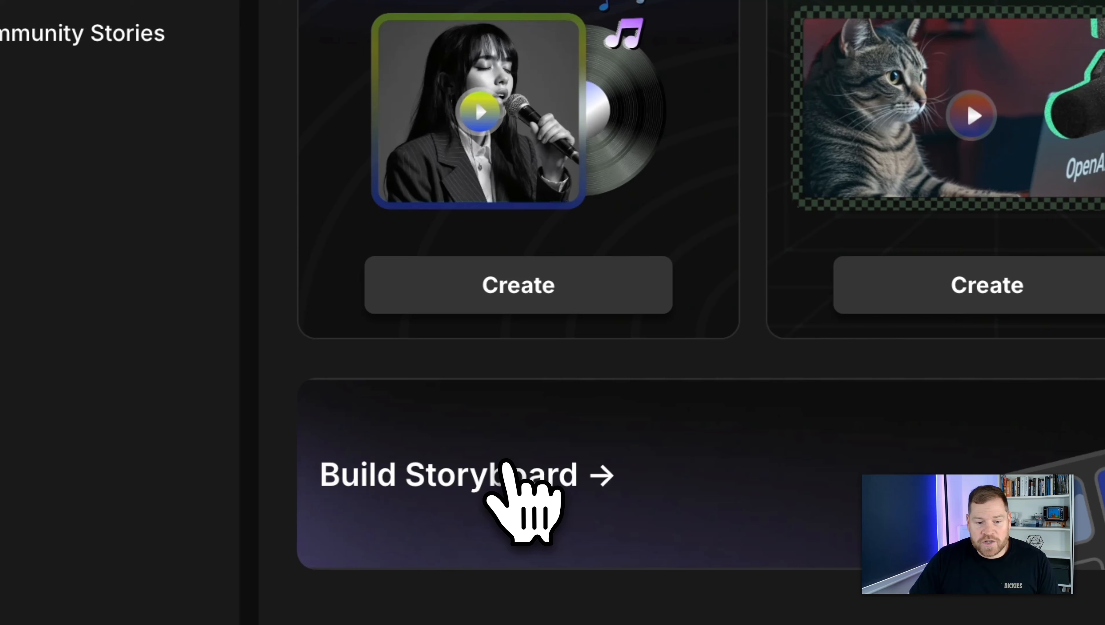
{"action": "left_click", "coordinate": [508, 464]}
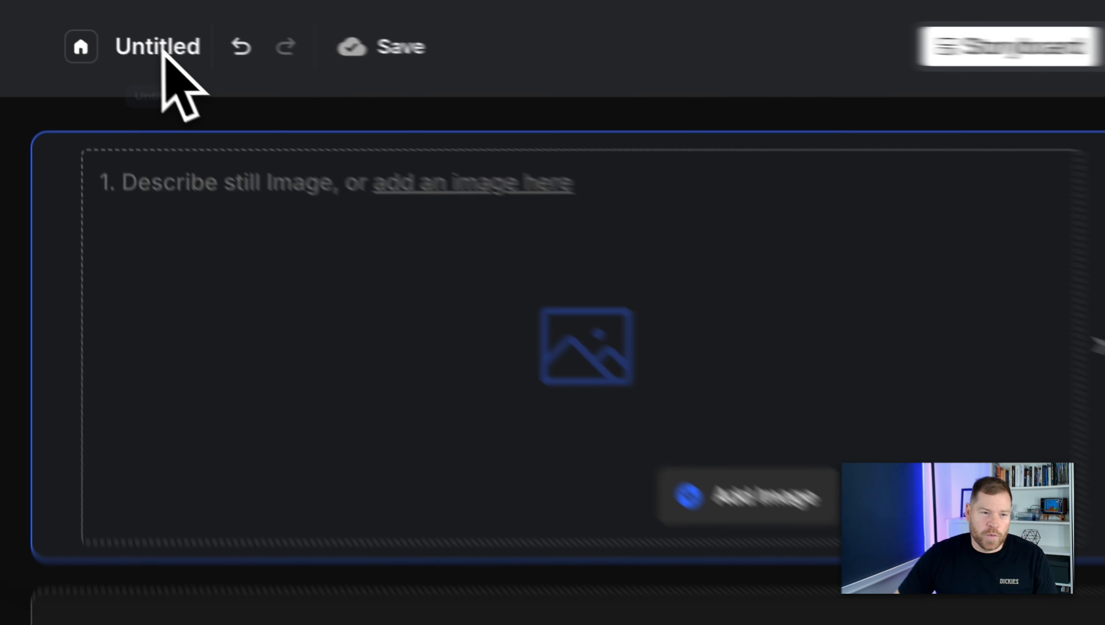
- Rename the untitled storyboard project to Jewelry Ad
{"action": "left_click", "coordinate": [93, 24]}
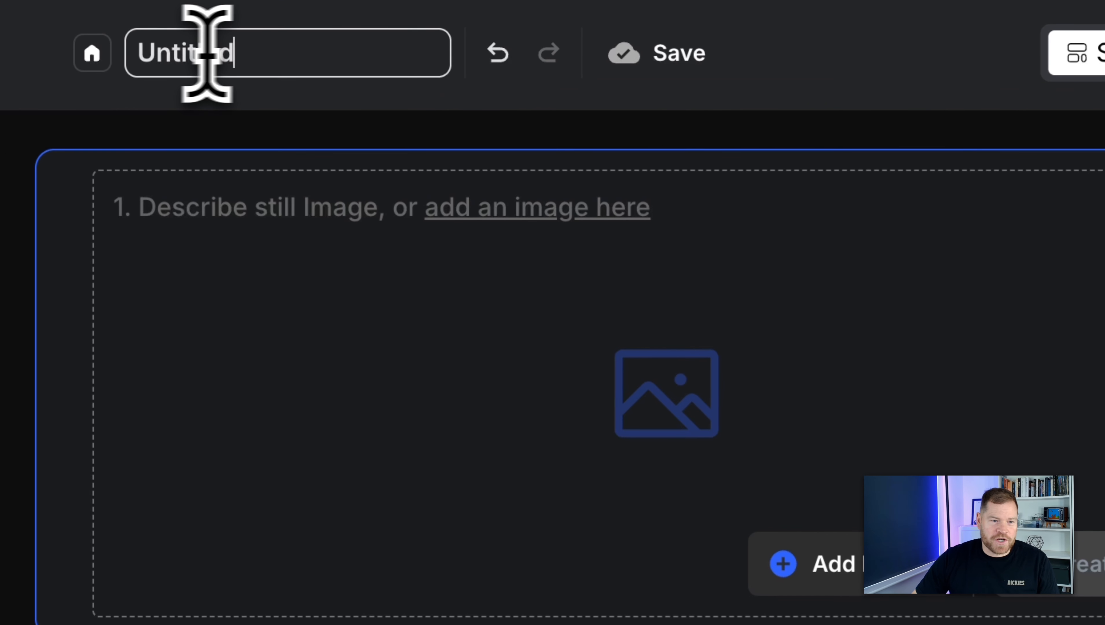
{"action": "double_click", "coordinate": [238, 51]}
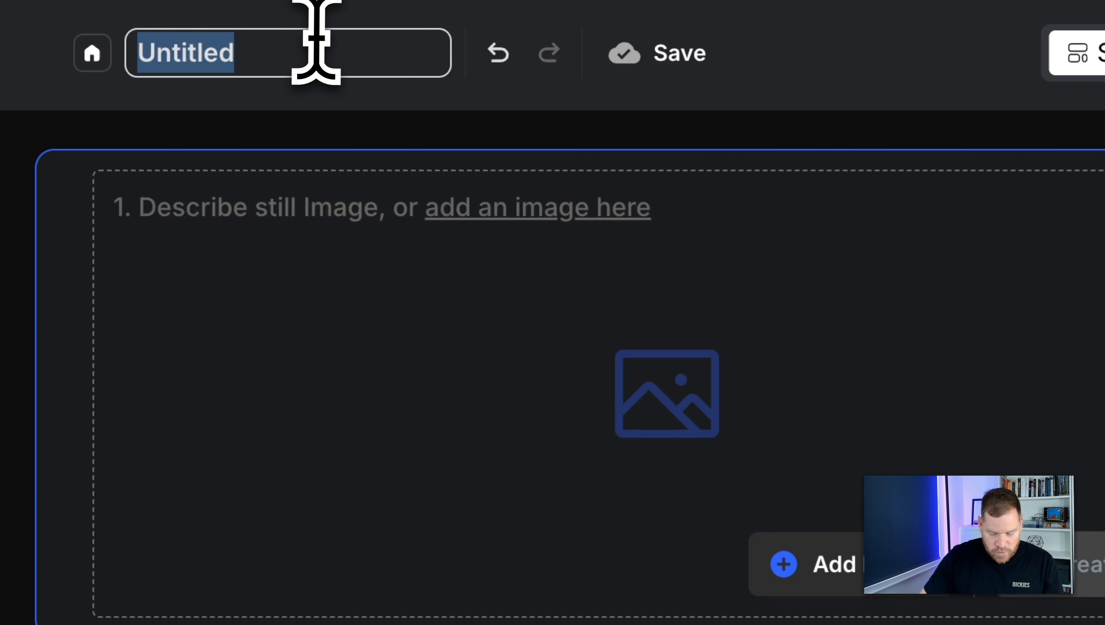
{"action": "type", "text": "Jewel"}
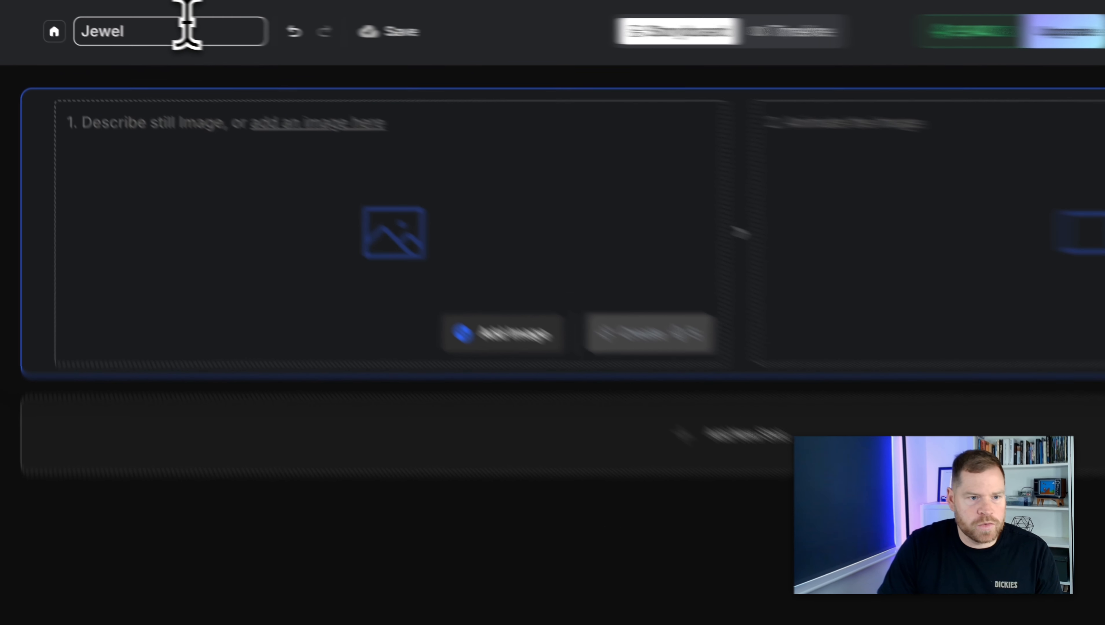
{"action": "type", "text": "ry Ad"}
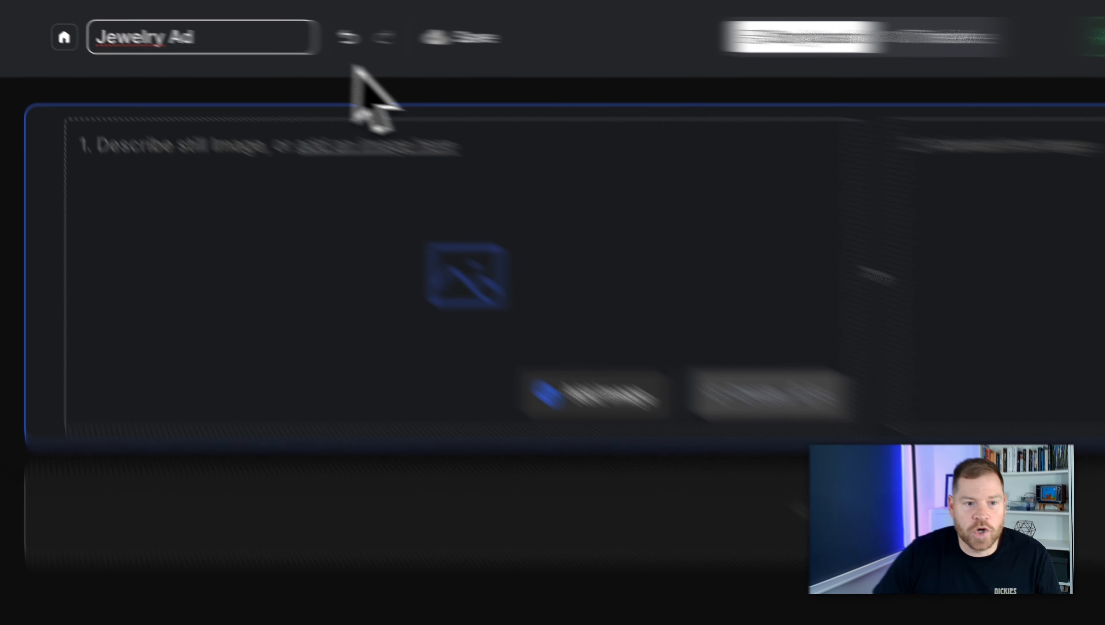
{"action": "left_click", "coordinate": [232, 43]}
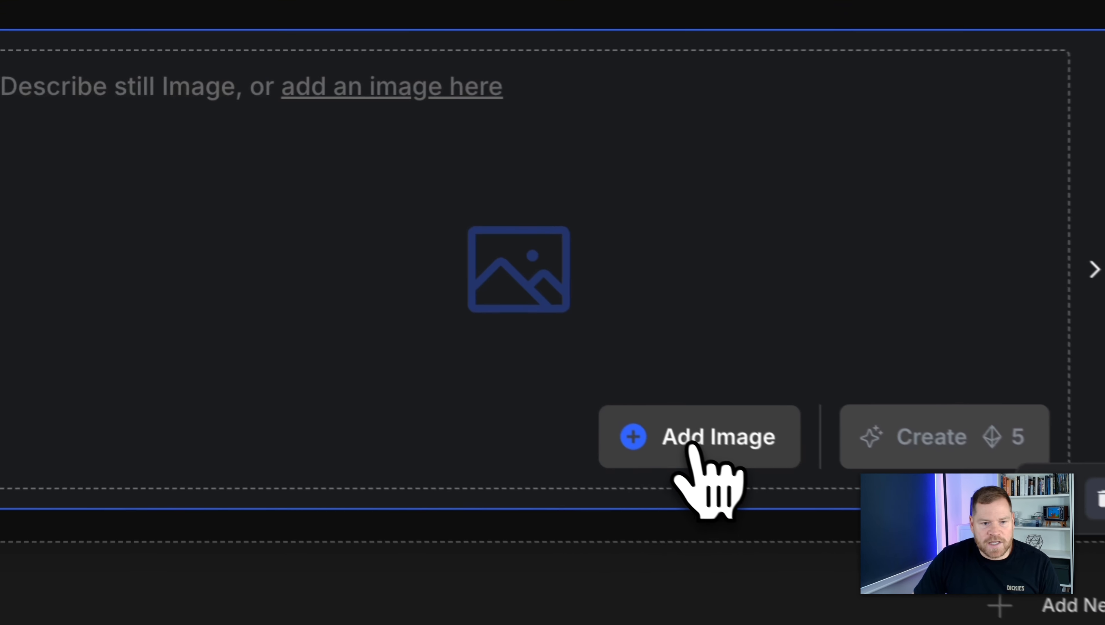
- Upload the studio image of the gold tennis bracelet on a black background as the first shot's still image
{"action": "left_click", "coordinate": [374, 258]}
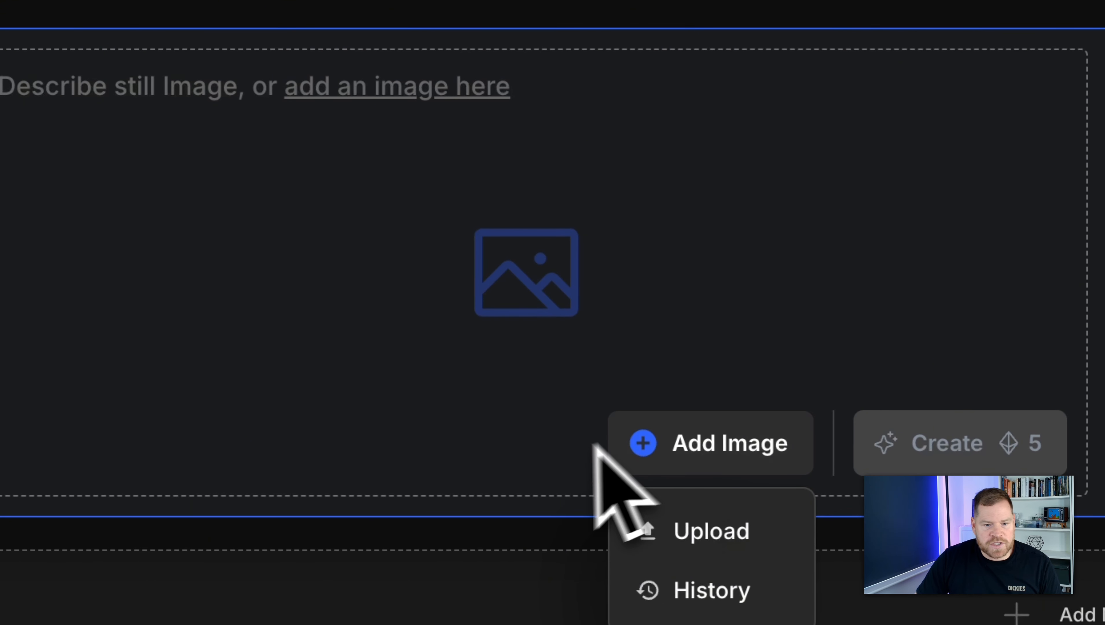
{"action": "left_click", "coordinate": [368, 294]}
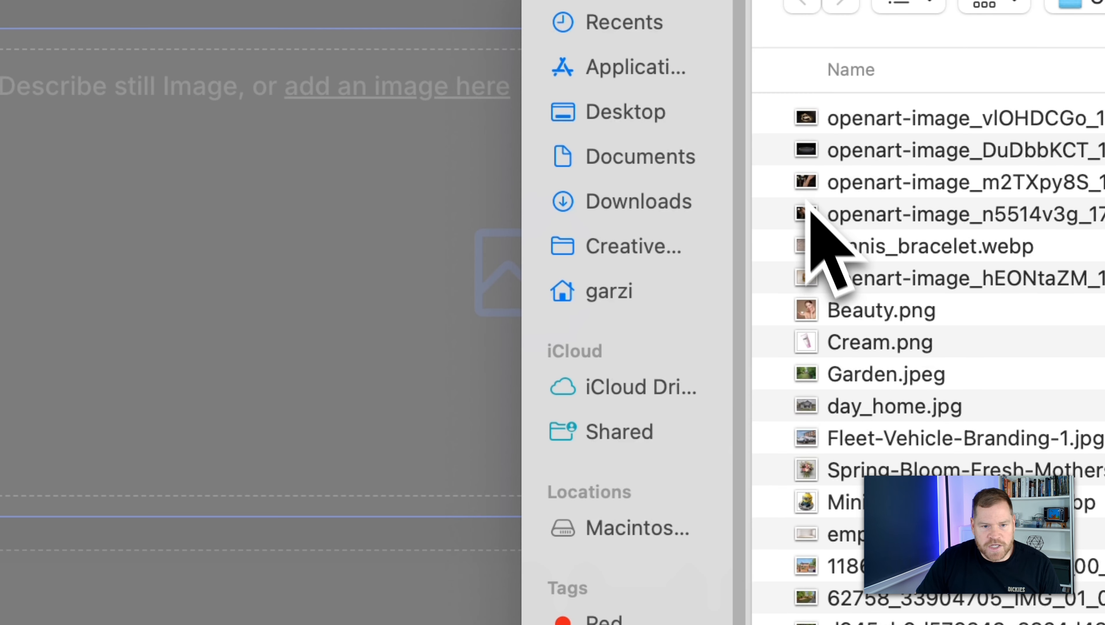
{"action": "double_click", "coordinate": [845, 157]}
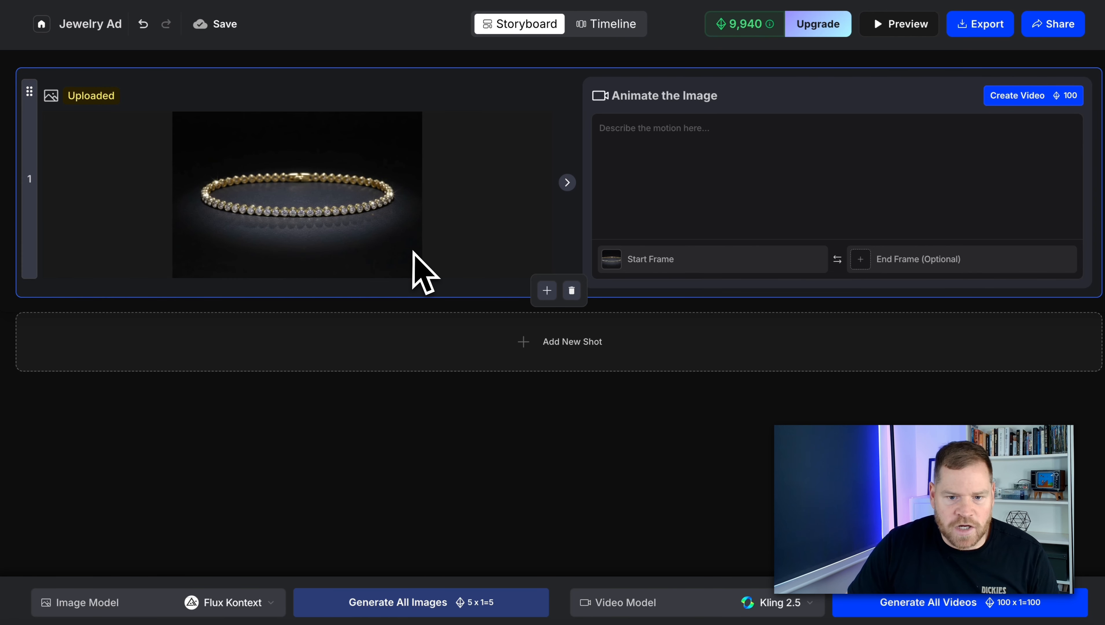
- Add a second shot and upload the image of the bracelet in the ribboned gift box
{"action": "left_click", "coordinate": [522, 346]}
{"action": "left_click", "coordinate": [396, 458]}
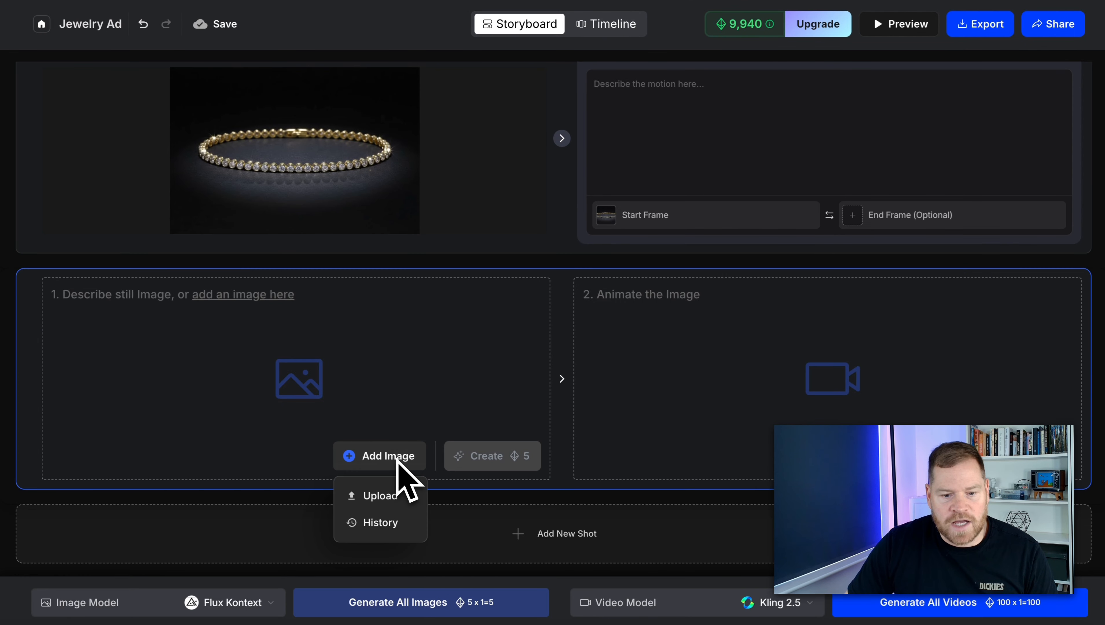
{"action": "left_click", "coordinate": [385, 497]}
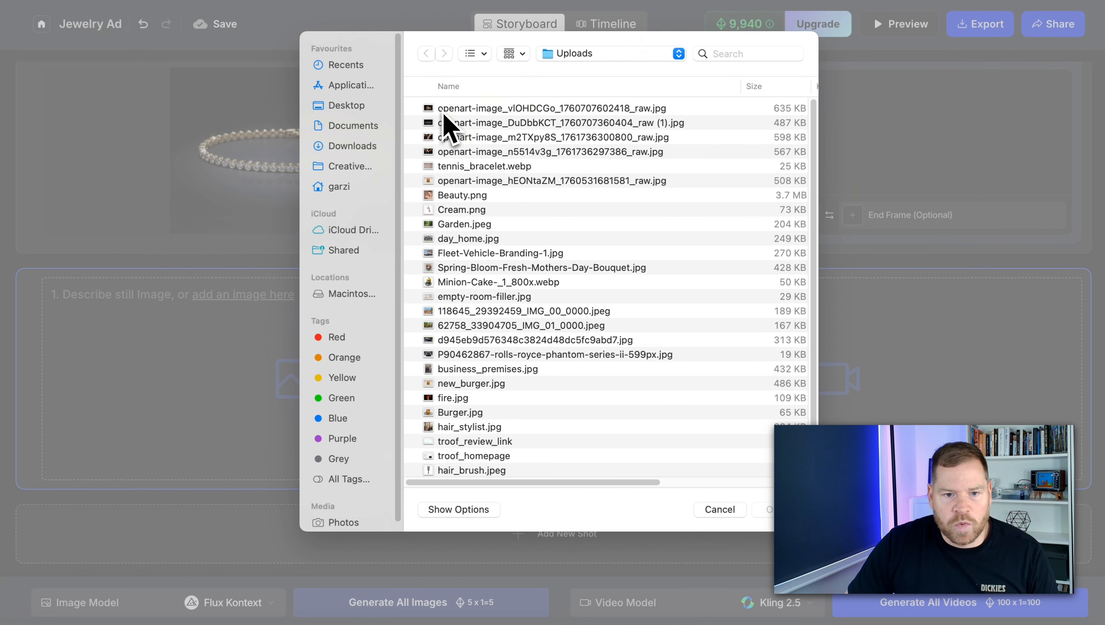
{"action": "double_click", "coordinate": [445, 124]}
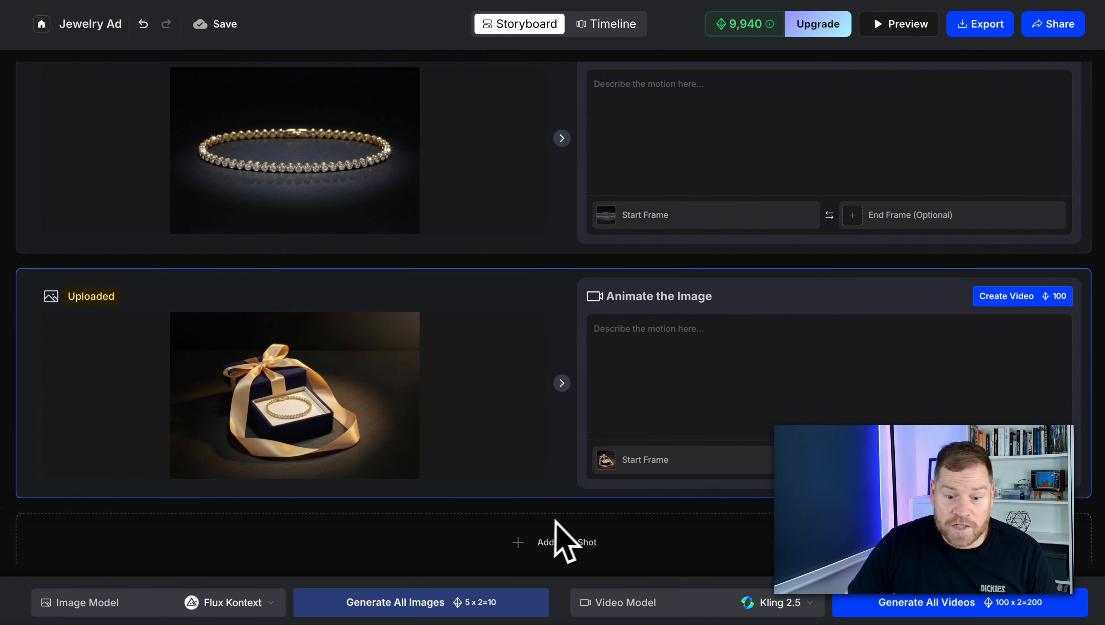
- Add a third shot and upload the image of the bracelet on the raised wrist without a glass
{"action": "left_click", "coordinate": [543, 541]}
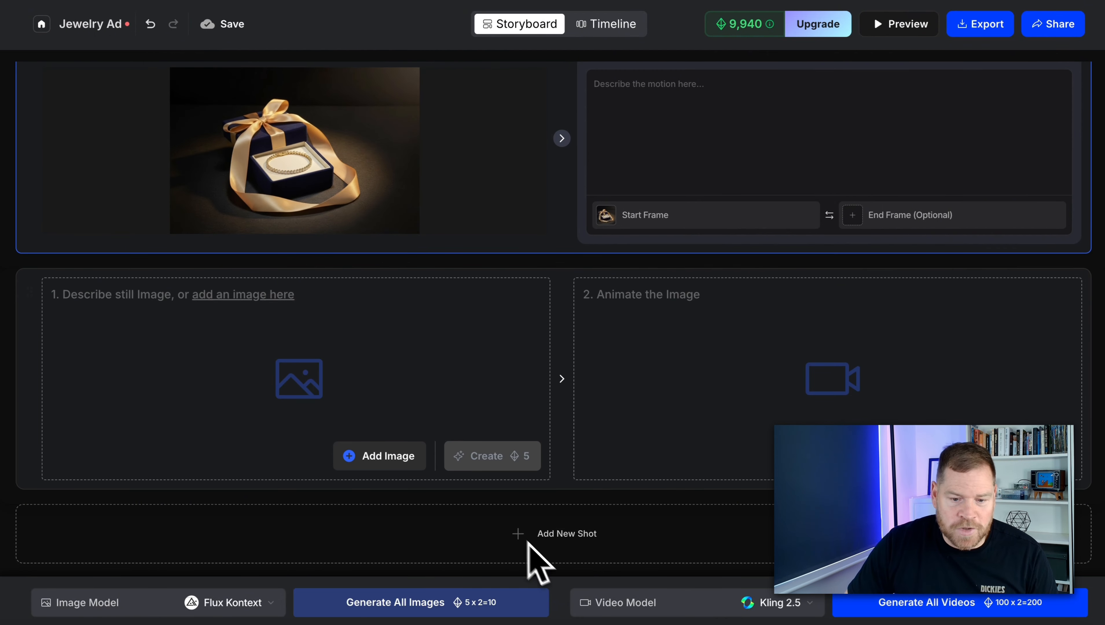
{"action": "left_click", "coordinate": [387, 459]}
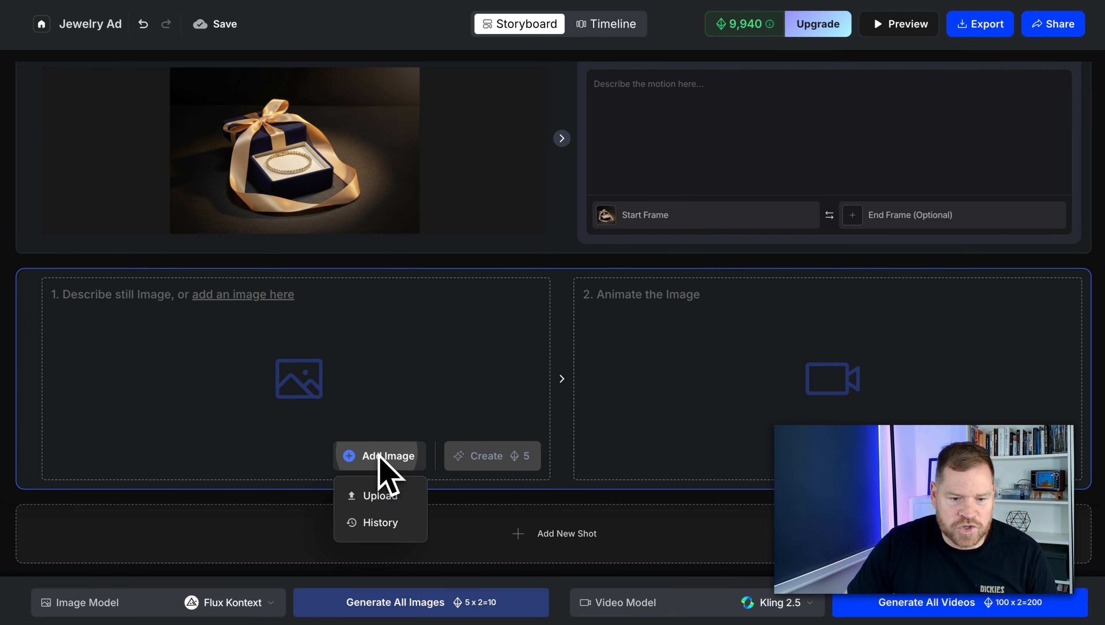
{"action": "left_click", "coordinate": [391, 501]}
{"action": "double_click", "coordinate": [476, 151]}
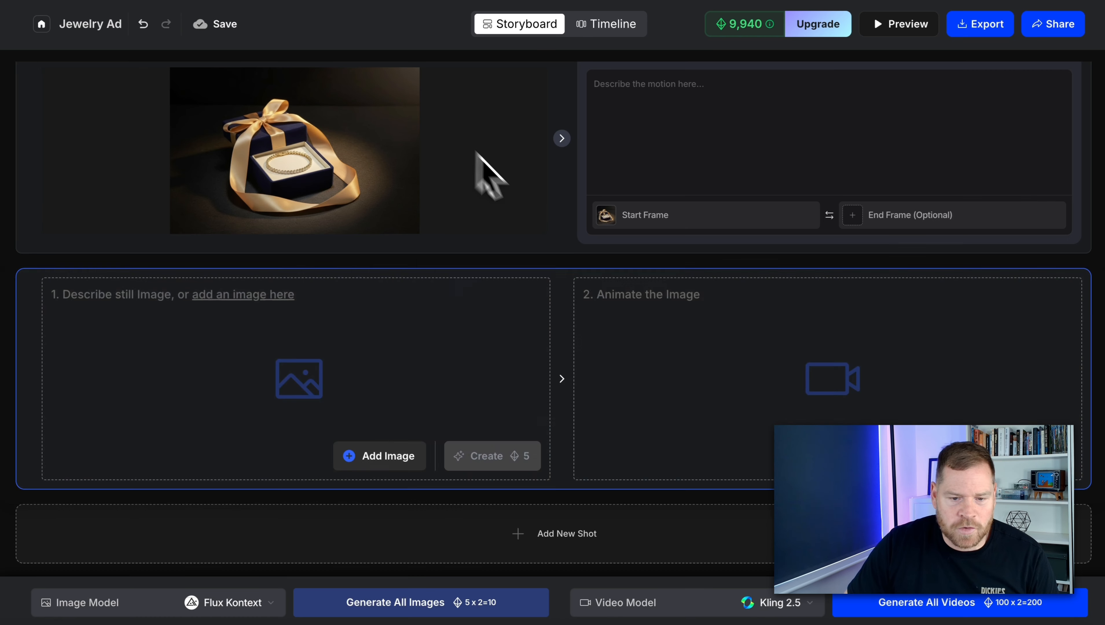
- Add a fourth shot and upload the wrist image with the champagne glass
{"action": "left_click", "coordinate": [554, 536]}
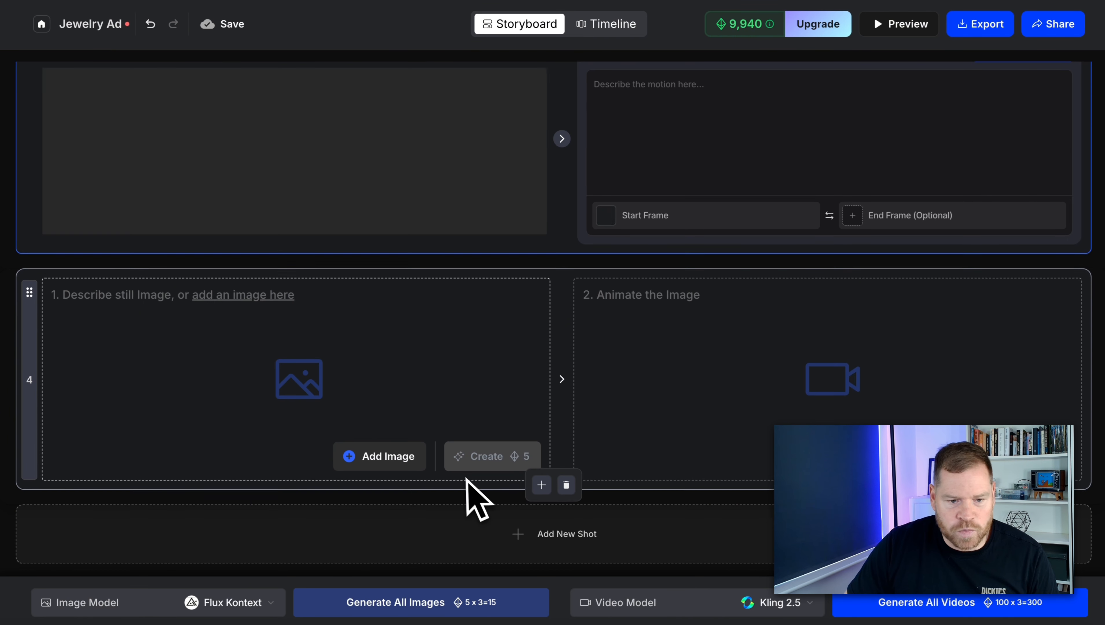
{"action": "left_click", "coordinate": [386, 458]}
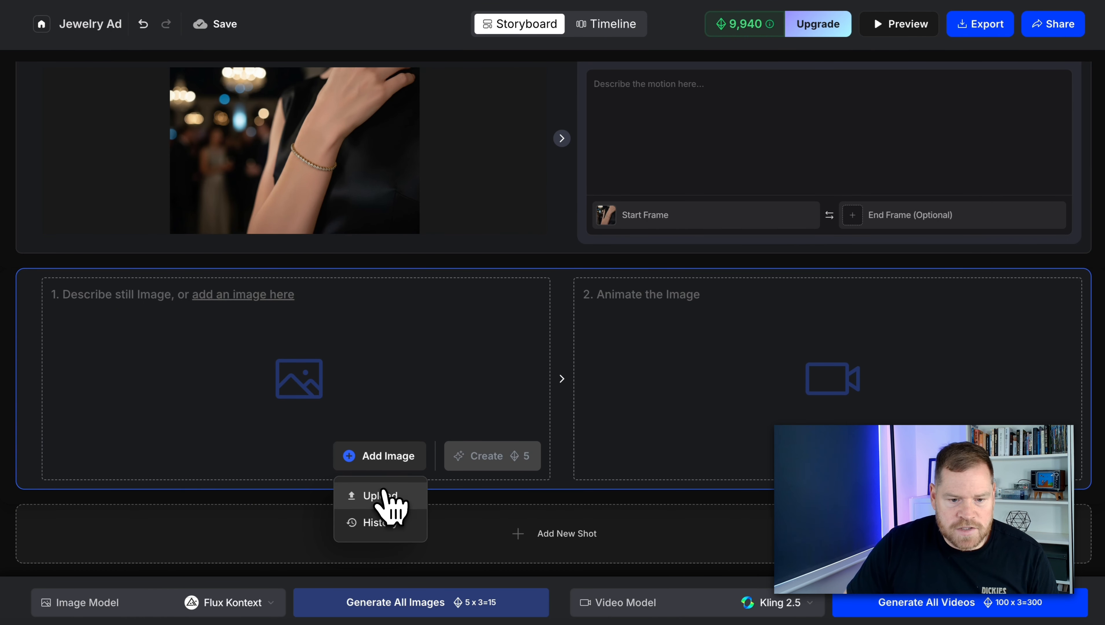
{"action": "left_click", "coordinate": [385, 494]}
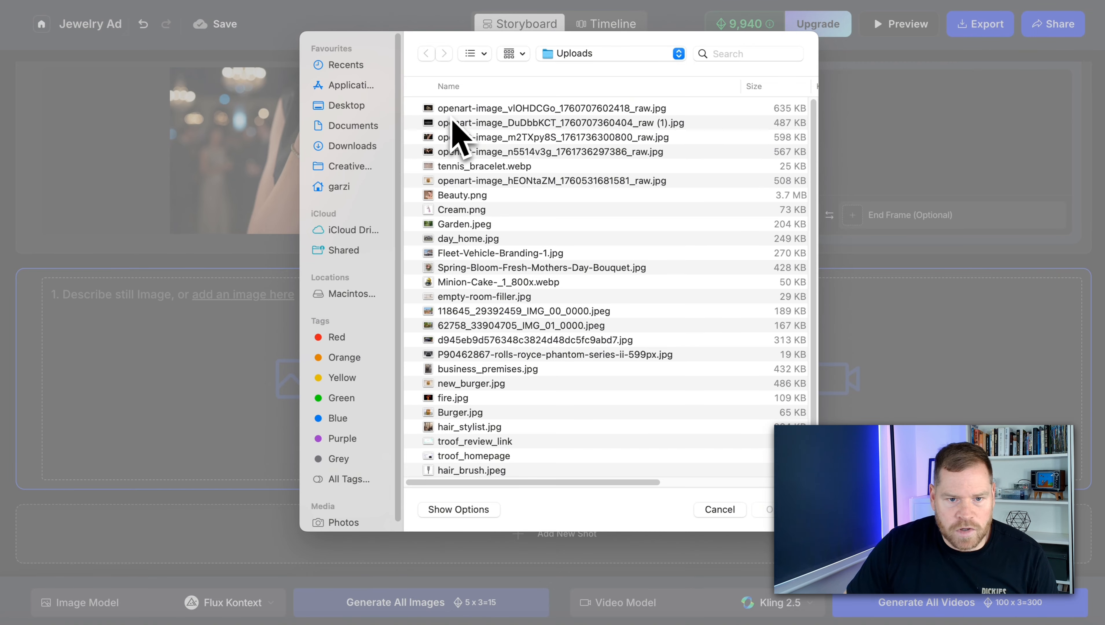
{"action": "double_click", "coordinate": [461, 165]}
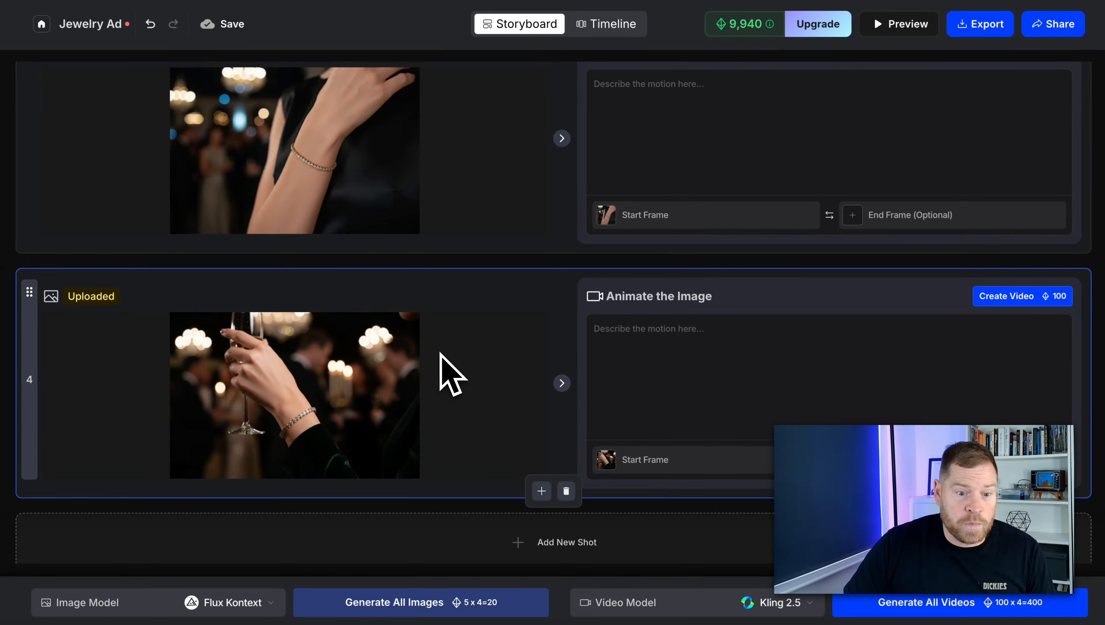
- Move the gift box shot from second place to the end of the storyboard, below the champagne glass shot
{"action": "scroll", "coordinate": [440, 368], "scroll_direction": "up", "scroll_amount": 8}
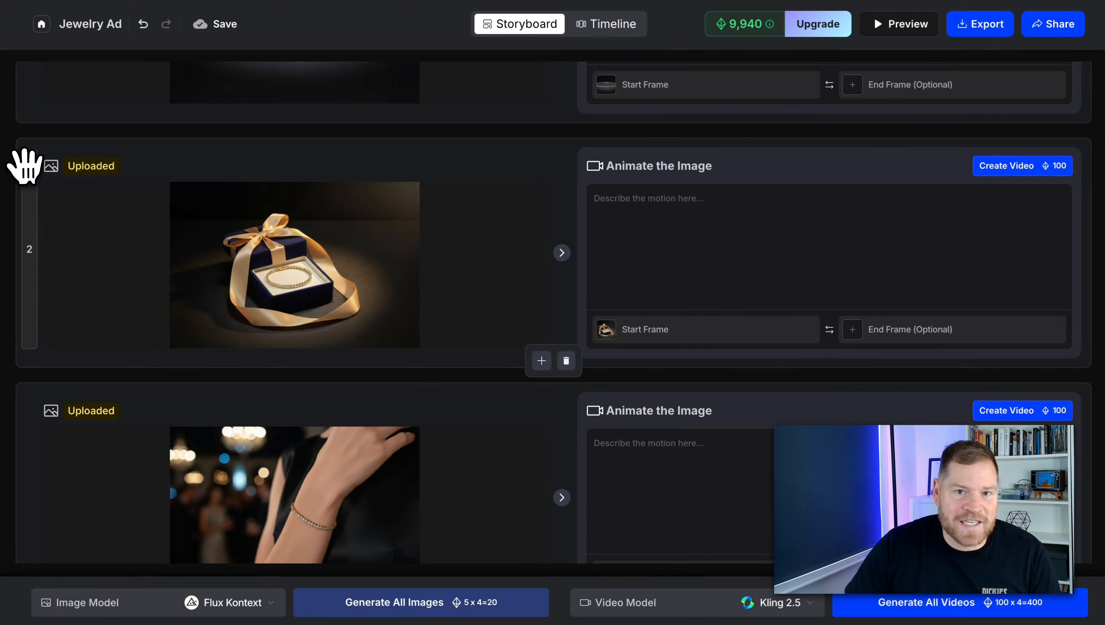
{"action": "left_click_drag", "start_coordinate": [31, 165], "coordinate": [100, 308]}
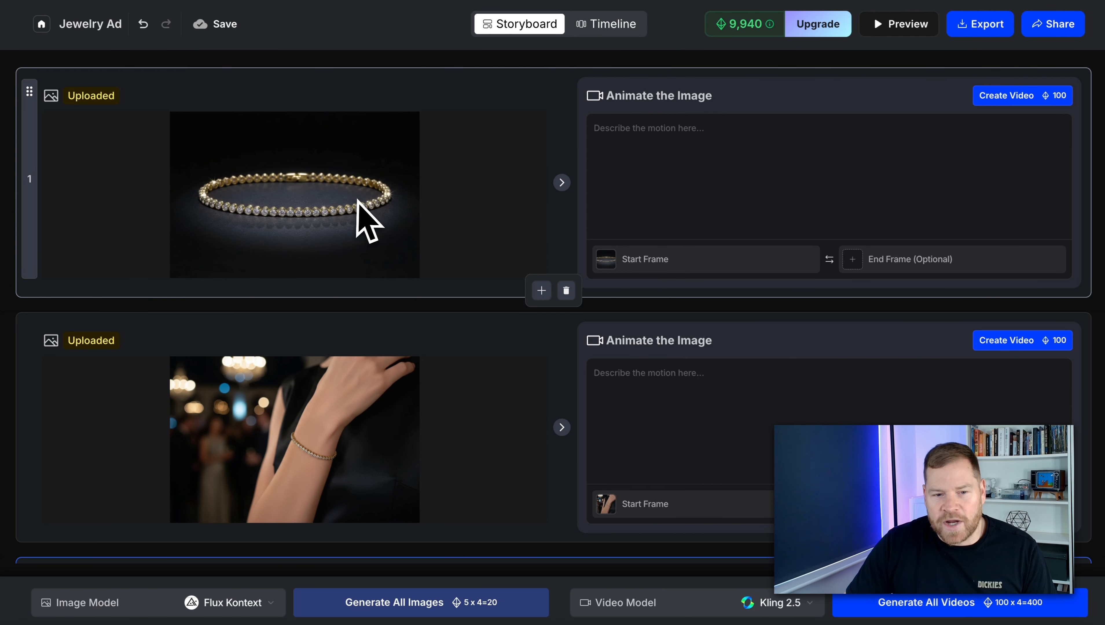
- Review the order of the four shots in the storyboard from the first to the last
{"action": "scroll", "coordinate": [328, 232], "scroll_direction": "down", "scroll_amount": 5}
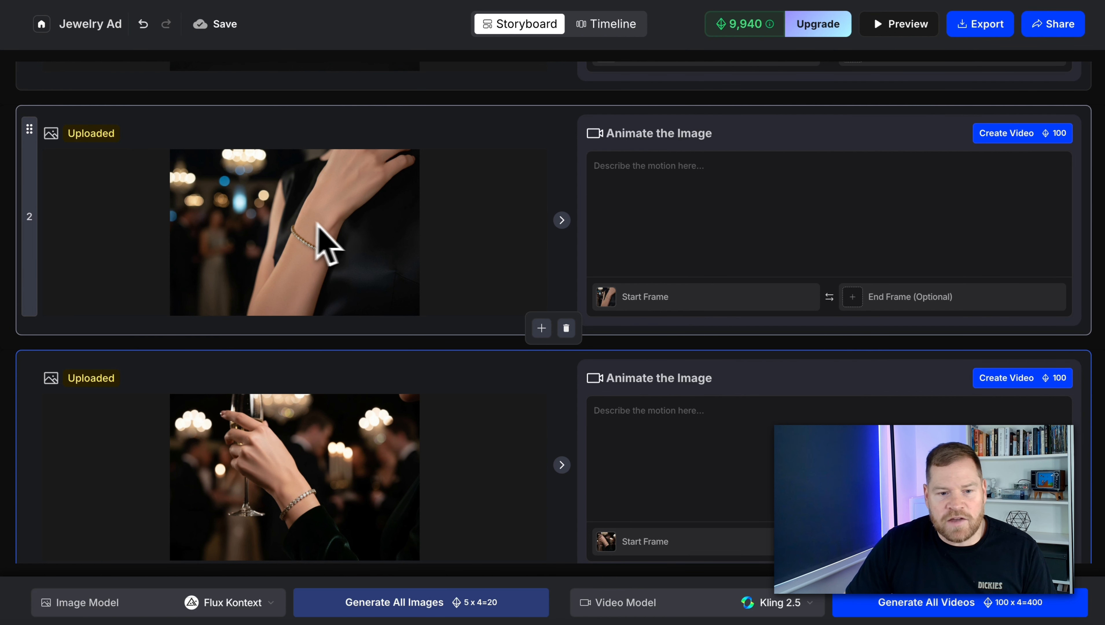
{"action": "scroll", "coordinate": [315, 266], "scroll_direction": "down", "scroll_amount": 4}
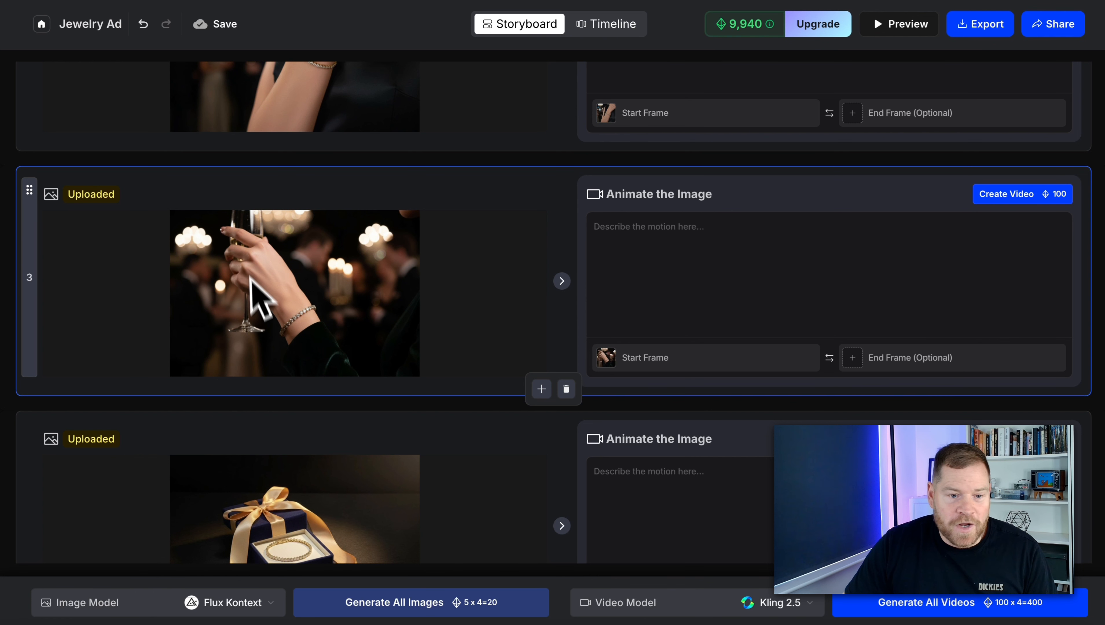
{"action": "scroll", "coordinate": [367, 291], "scroll_direction": "down", "scroll_amount": 1}
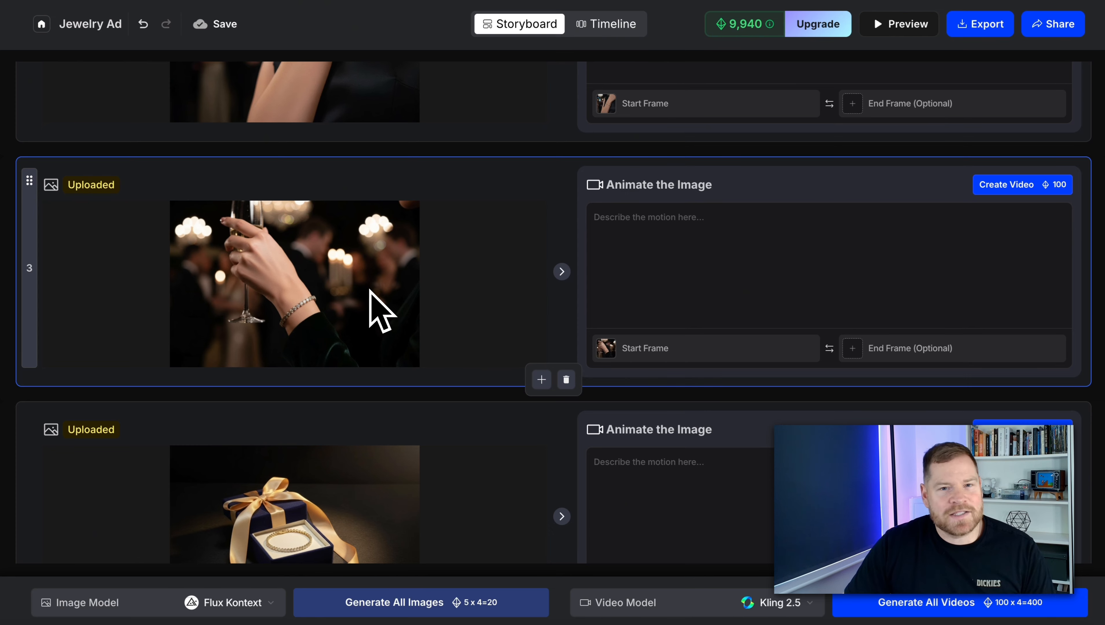
{"action": "scroll", "coordinate": [375, 275], "scroll_direction": "down", "scroll_amount": 3}
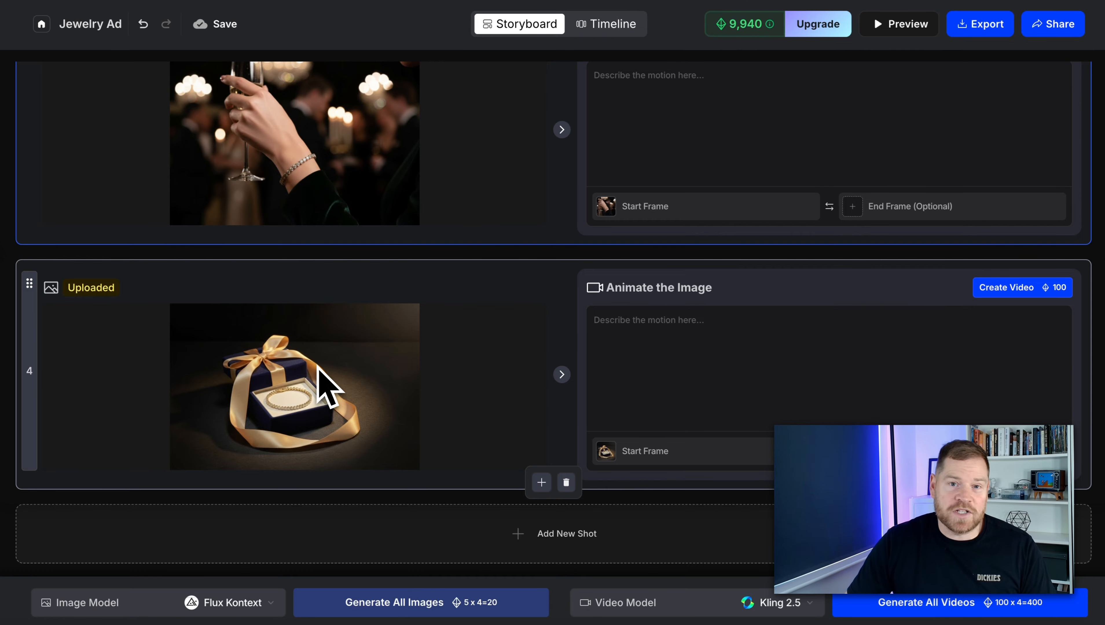
{"action": "scroll", "coordinate": [324, 370], "scroll_direction": "up", "scroll_amount": 10}
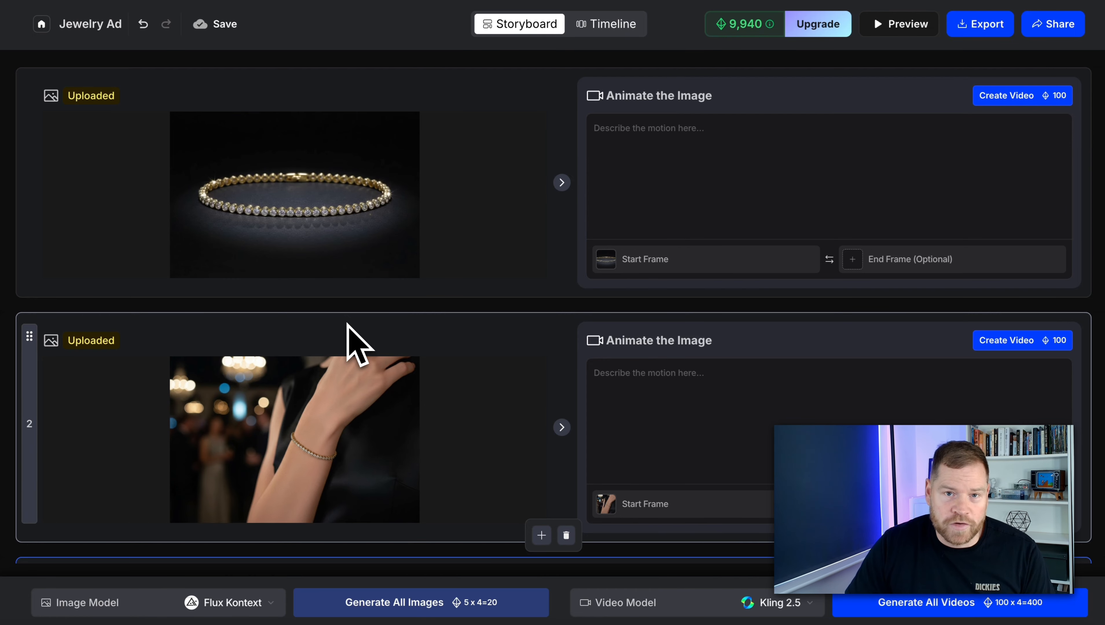
{"action": "left_click", "coordinate": [472, 117]}
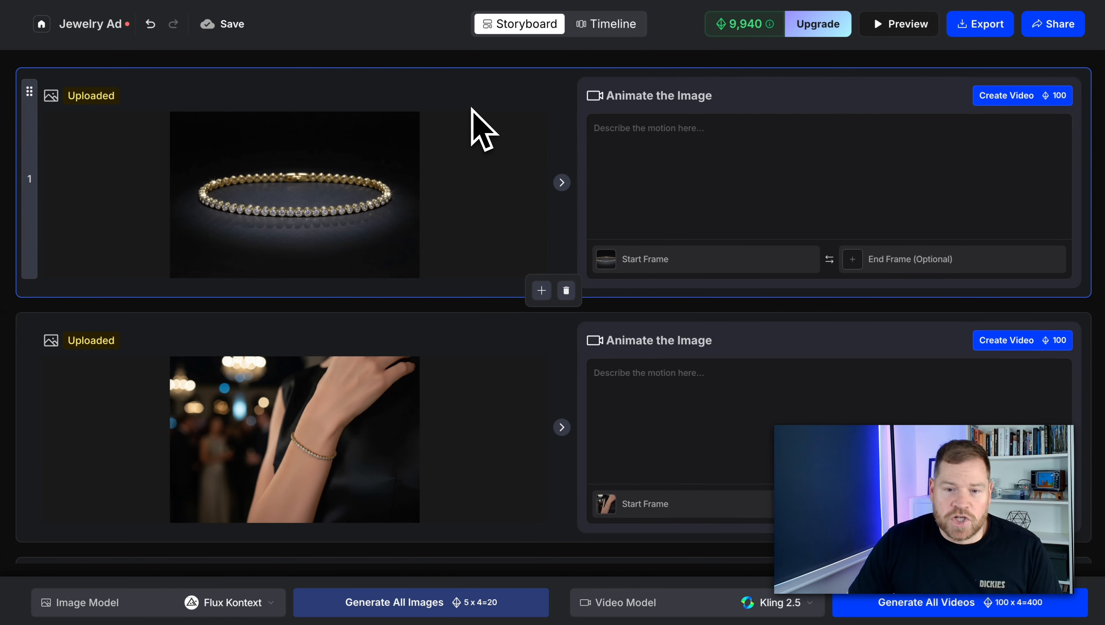
{"action": "scroll", "coordinate": [498, 210], "scroll_direction": "down", "scroll_amount": 7}
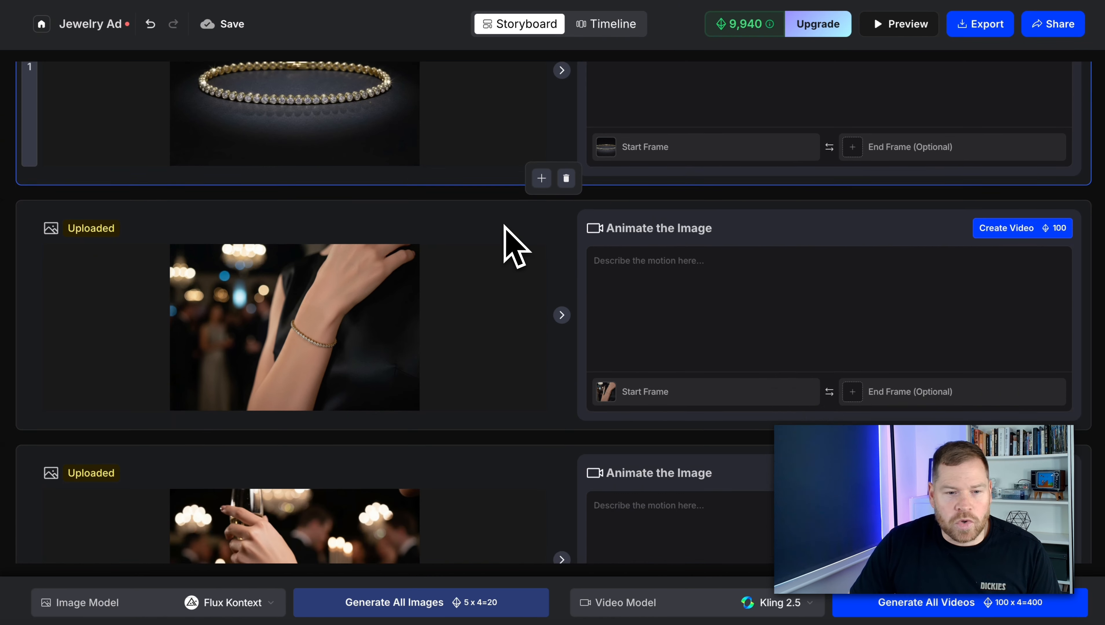
{"action": "scroll", "coordinate": [482, 210], "scroll_direction": "up", "scroll_amount": 7}
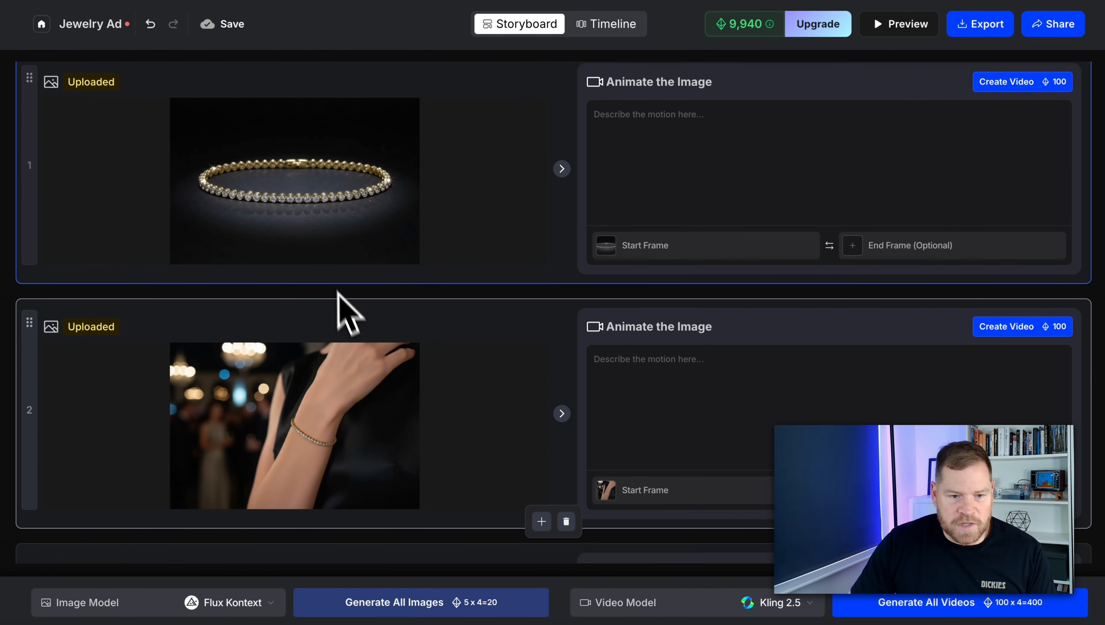
{"action": "scroll", "coordinate": [346, 308], "scroll_direction": "down", "scroll_amount": 8}
{"action": "scroll", "coordinate": [363, 315], "scroll_direction": "up", "scroll_amount": 9}
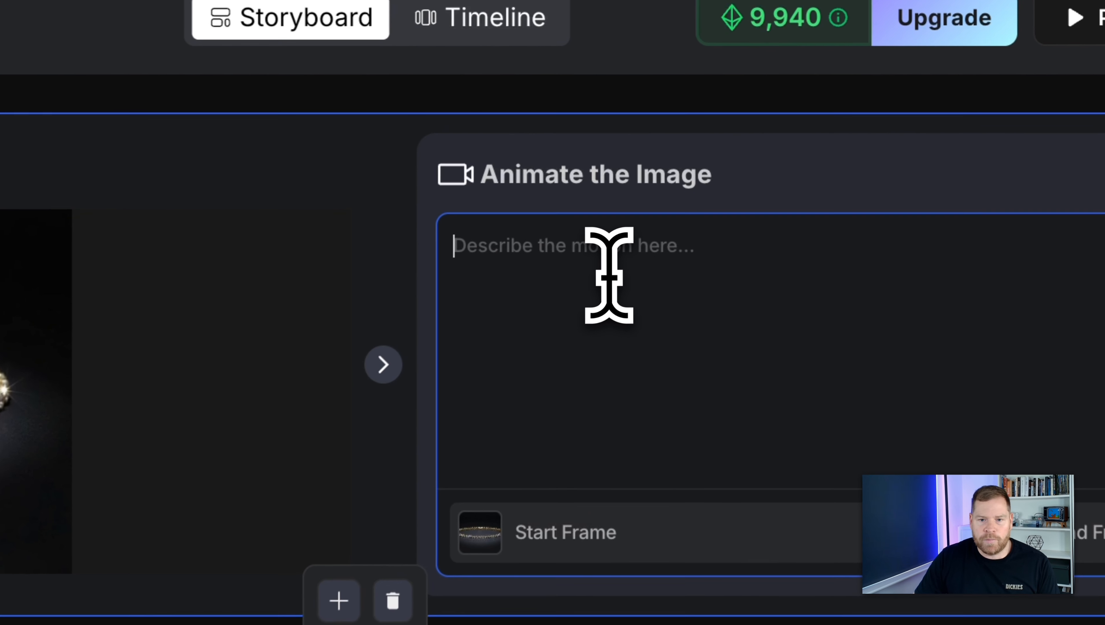
- Enter shot 1's motion prompt: a studio video shoot of a tennis bracelet, slow-motion camera pan as if it is slowly spinning, diamonds sparkling as they catch the light
{"action": "left_click", "coordinate": [662, 142]}
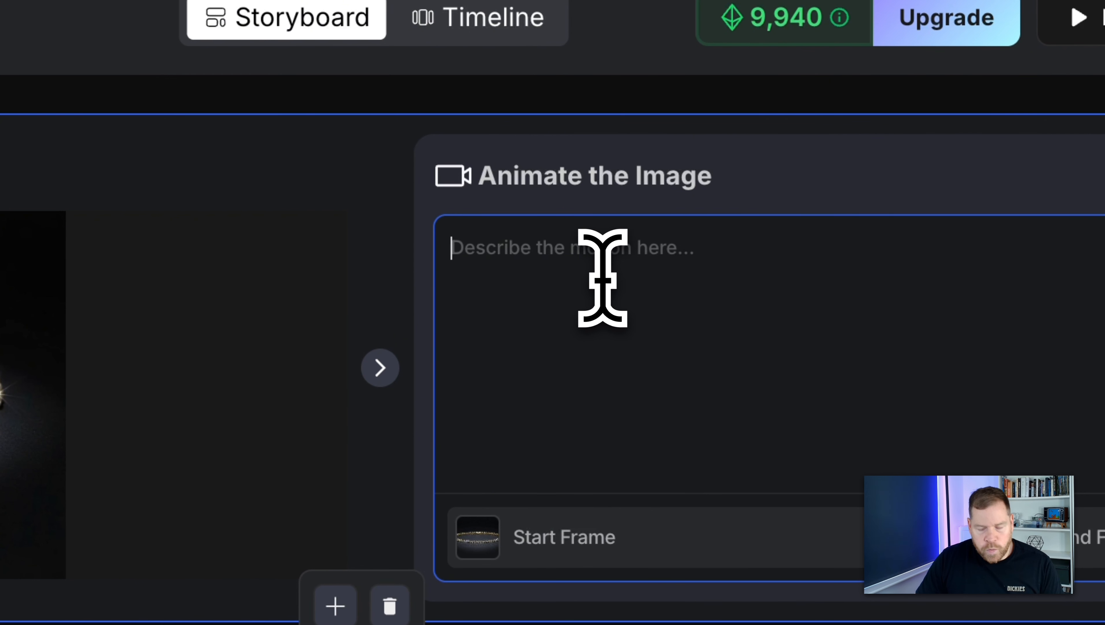
{"action": "type", "text": "A studio video shoot of a tennis bracelet. The camera pans in slow motion around the bracelet as if the bracelet is slowly spinning, with the diamonds sparkling as they catch the light."}
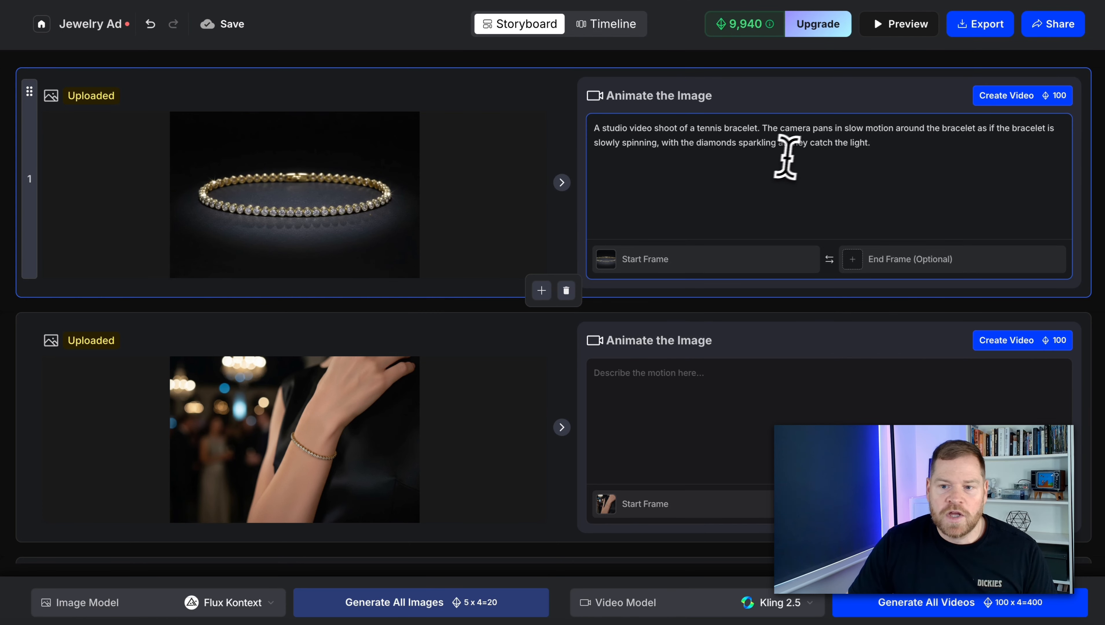
- Review the motion prompts of the two wrist shots and the gift box shot against their still images
{"action": "scroll", "coordinate": [569, 239], "scroll_direction": "down", "scroll_amount": 4}
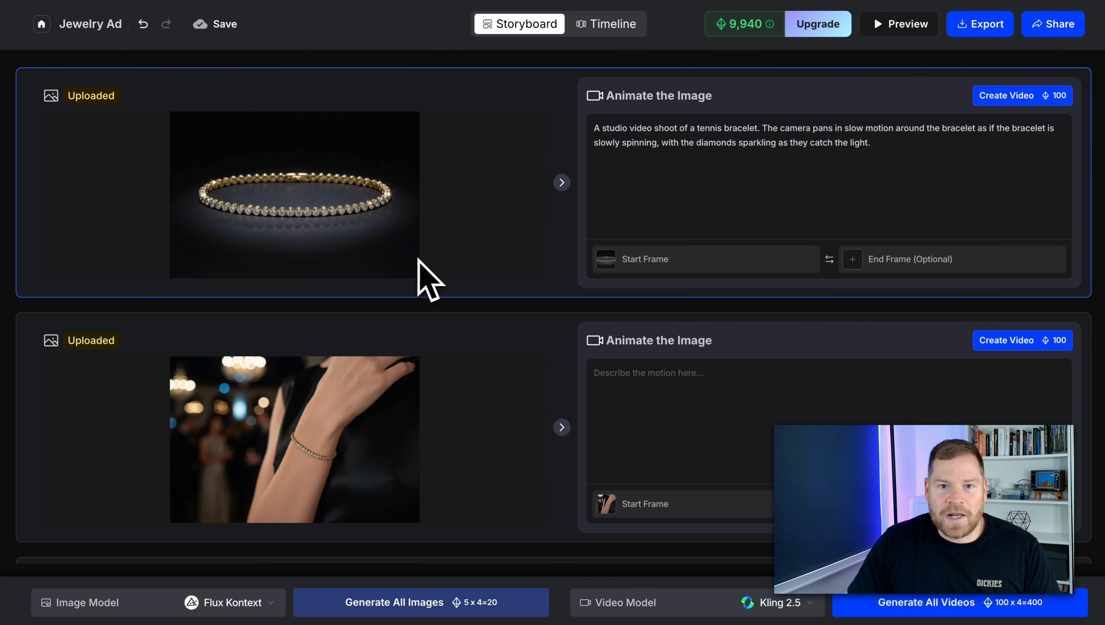
{"action": "scroll", "coordinate": [438, 267], "scroll_direction": "down", "scroll_amount": 8}
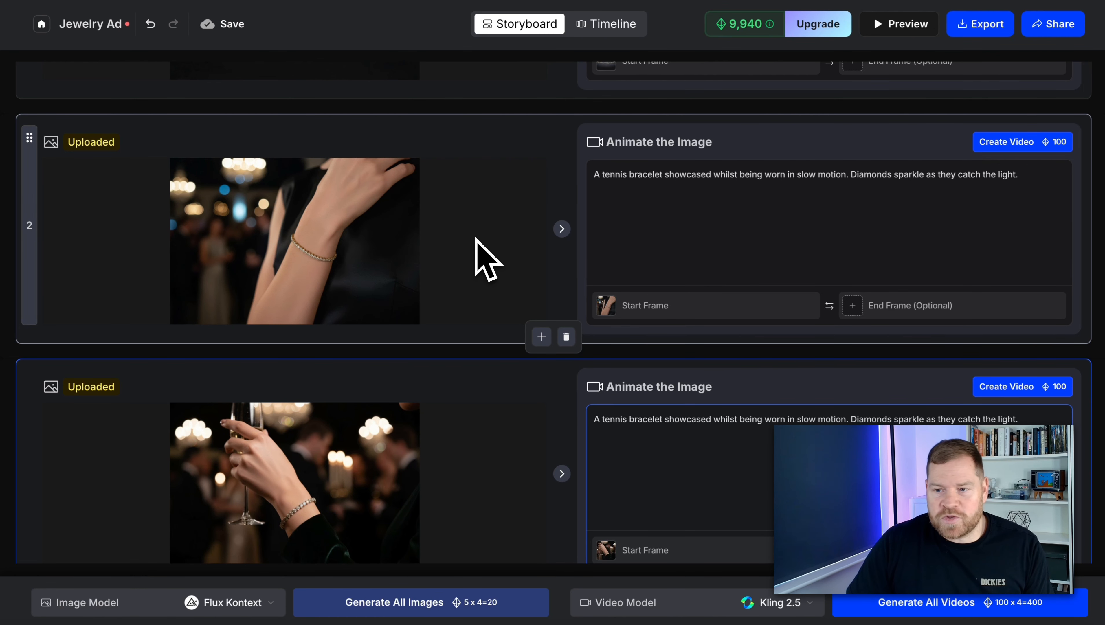
{"action": "scroll", "coordinate": [477, 241], "scroll_direction": "up", "scroll_amount": 3}
{"action": "scroll", "coordinate": [480, 246], "scroll_direction": "down", "scroll_amount": 5}
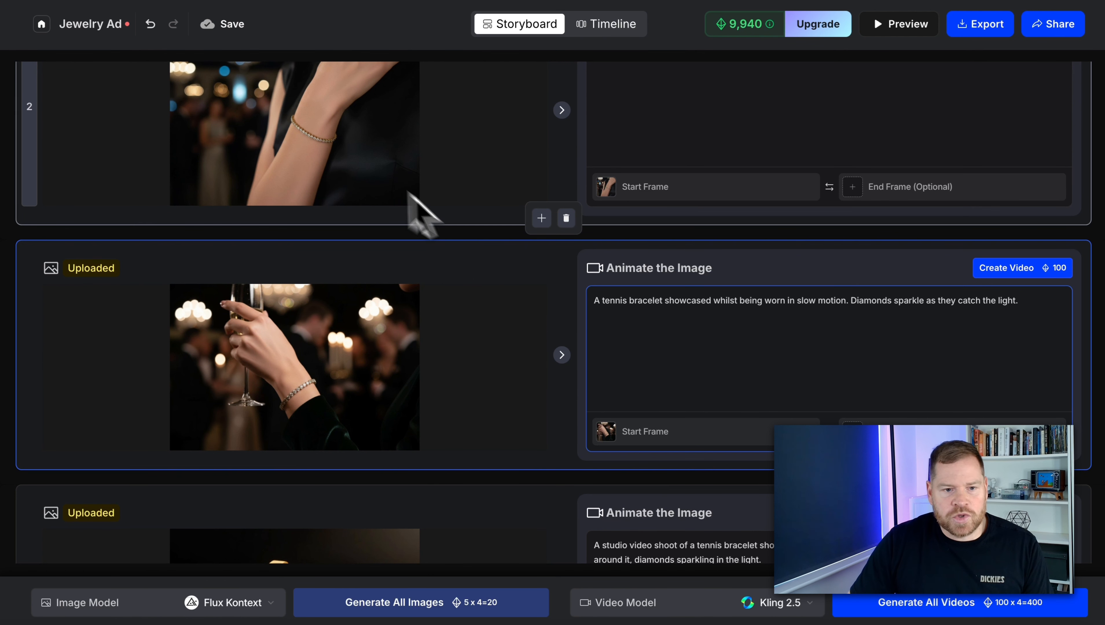
{"action": "scroll", "coordinate": [408, 192], "scroll_direction": "up", "scroll_amount": 2}
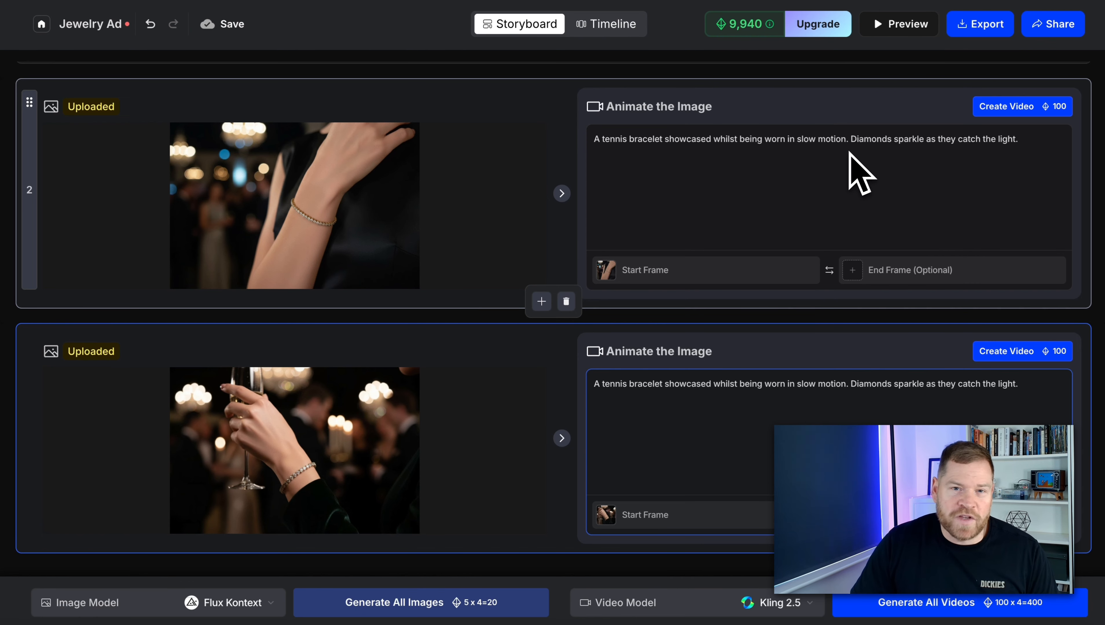
{"action": "scroll", "coordinate": [628, 217], "scroll_direction": "up", "scroll_amount": 4}
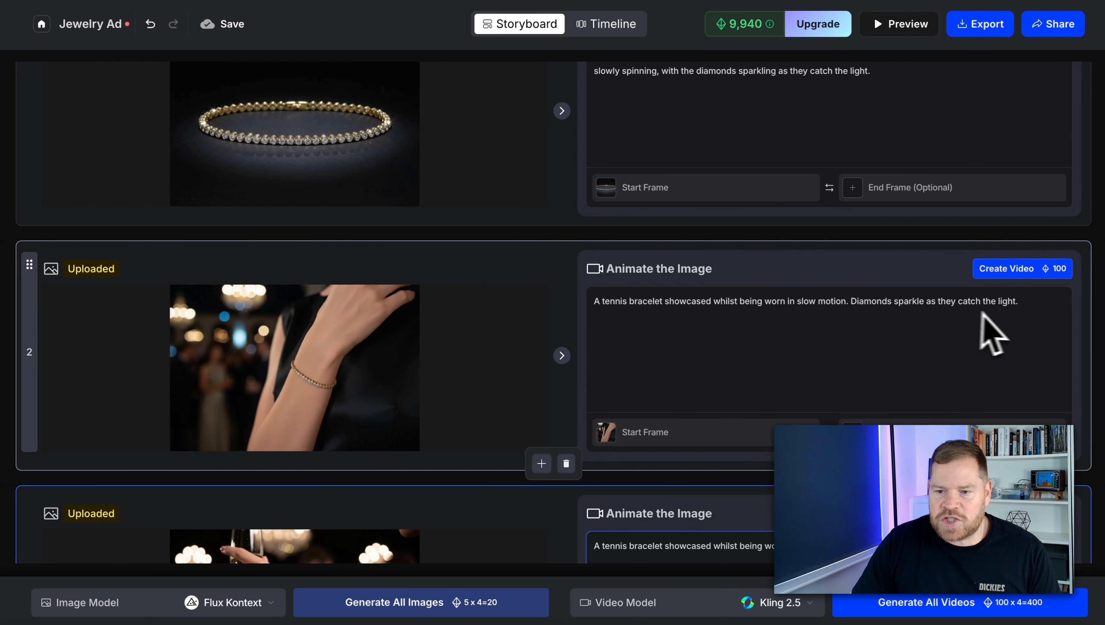
{"action": "scroll", "coordinate": [323, 385], "scroll_direction": "down", "scroll_amount": 3}
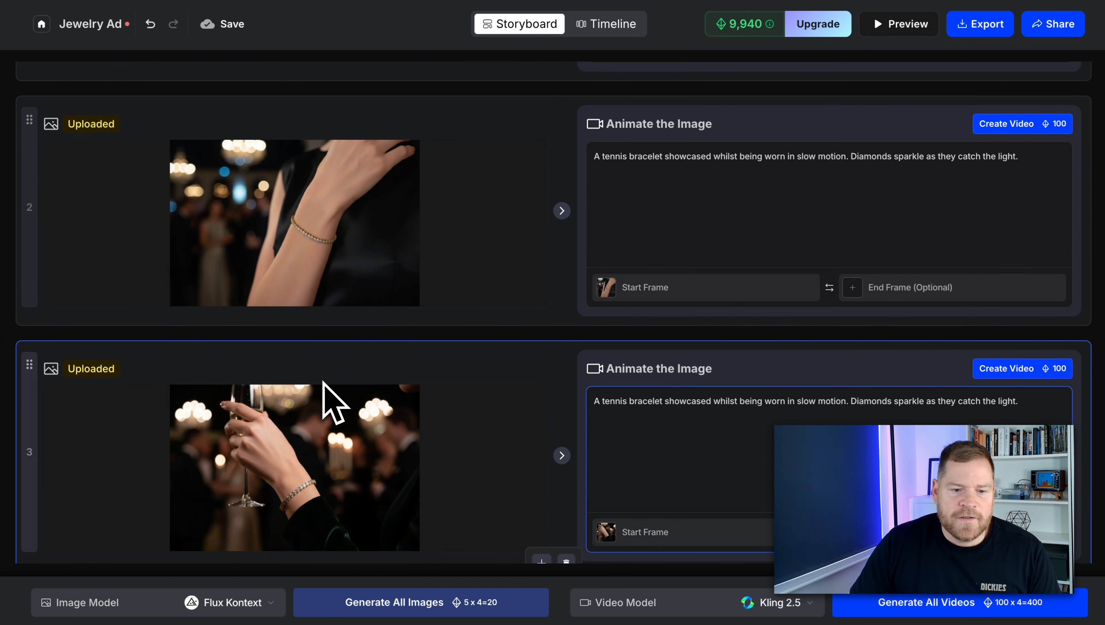
{"action": "scroll", "coordinate": [473, 437], "scroll_direction": "down", "scroll_amount": 5}
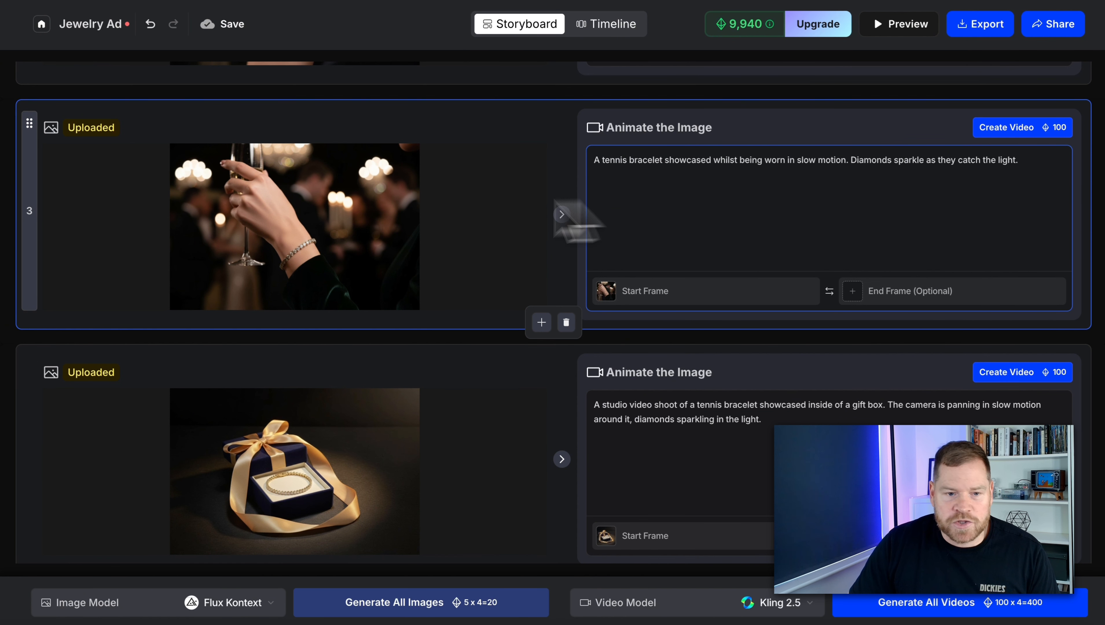
{"action": "scroll", "coordinate": [458, 245], "scroll_direction": "up", "scroll_amount": 5}
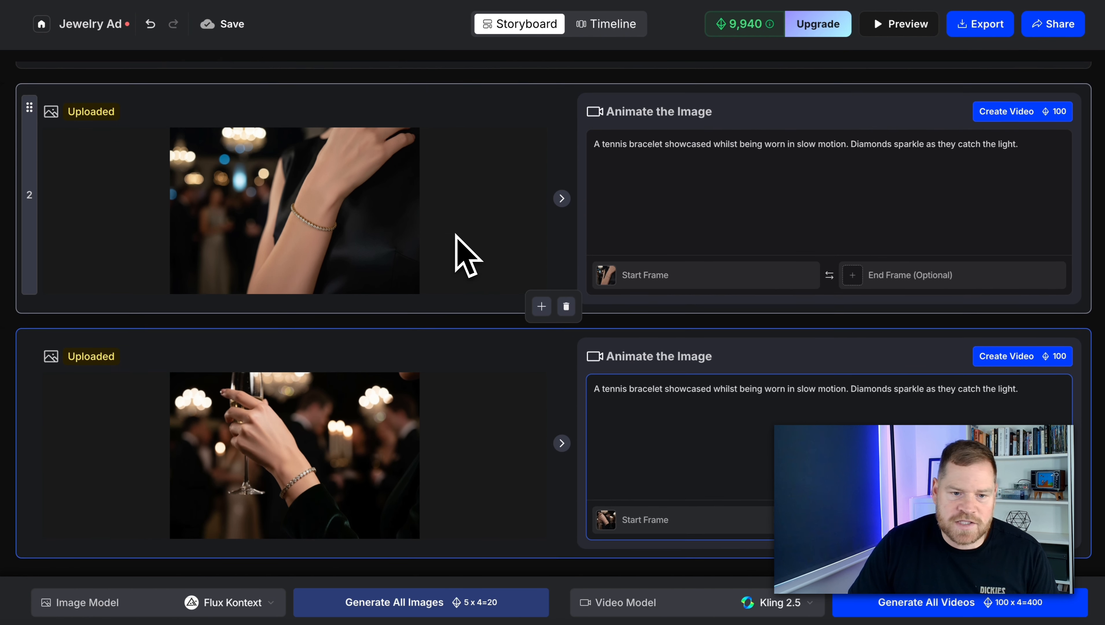
{"action": "scroll", "coordinate": [466, 256], "scroll_direction": "down", "scroll_amount": 6}
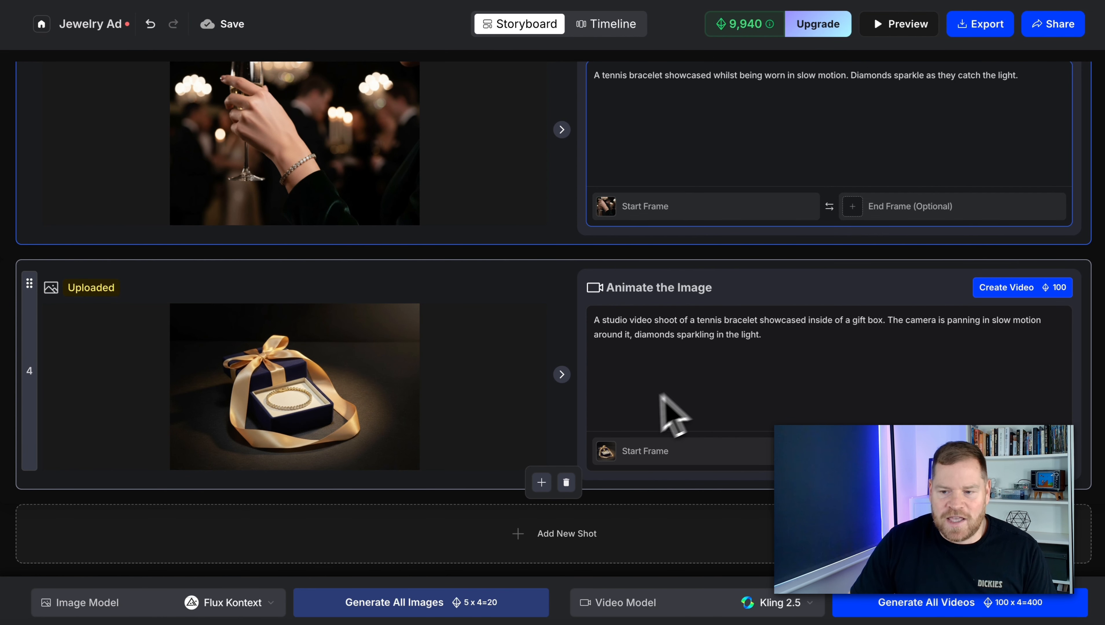
- Generate videos for all four storyboard shots with the Kling 2.5 video model
{"action": "scroll", "coordinate": [451, 395], "scroll_direction": "up", "scroll_amount": 10}
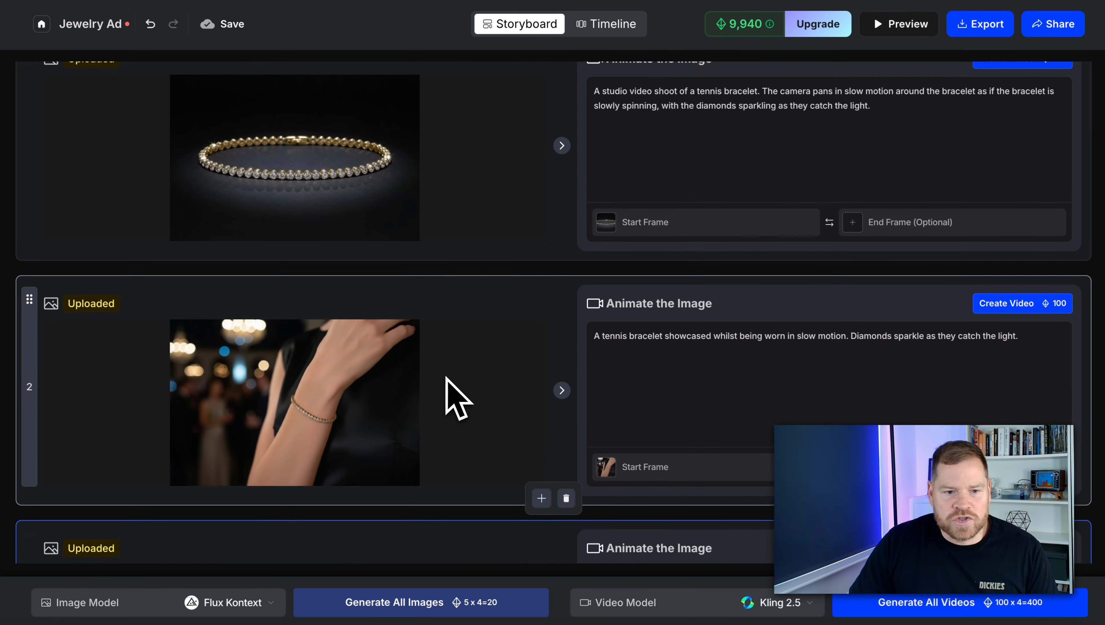
{"action": "scroll", "coordinate": [348, 413], "scroll_direction": "down", "scroll_amount": 10}
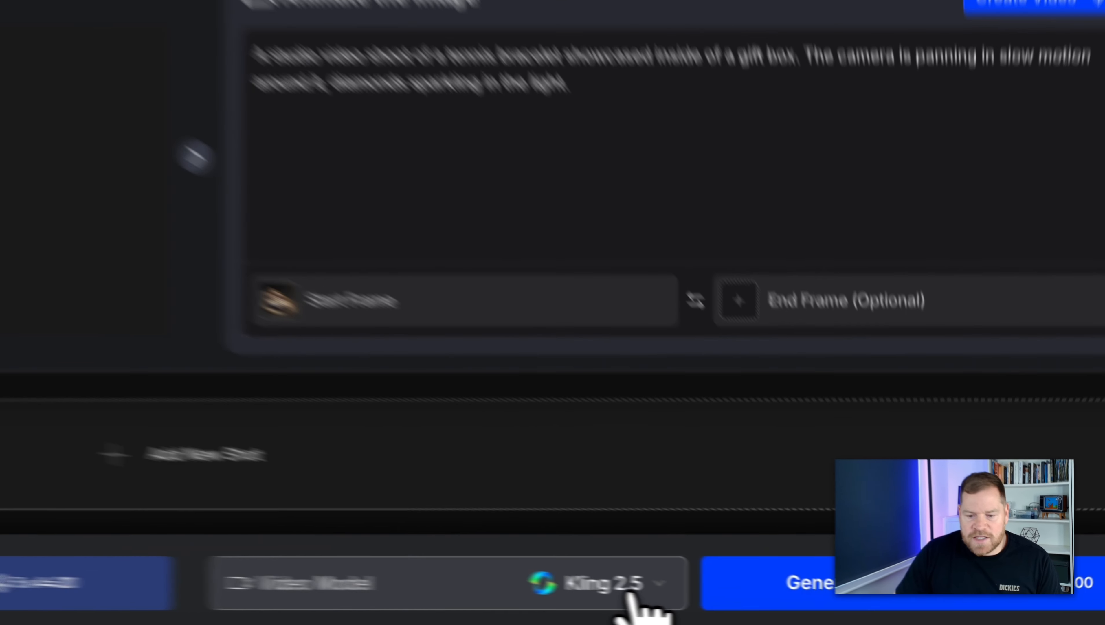
{"action": "left_click", "coordinate": [784, 603]}
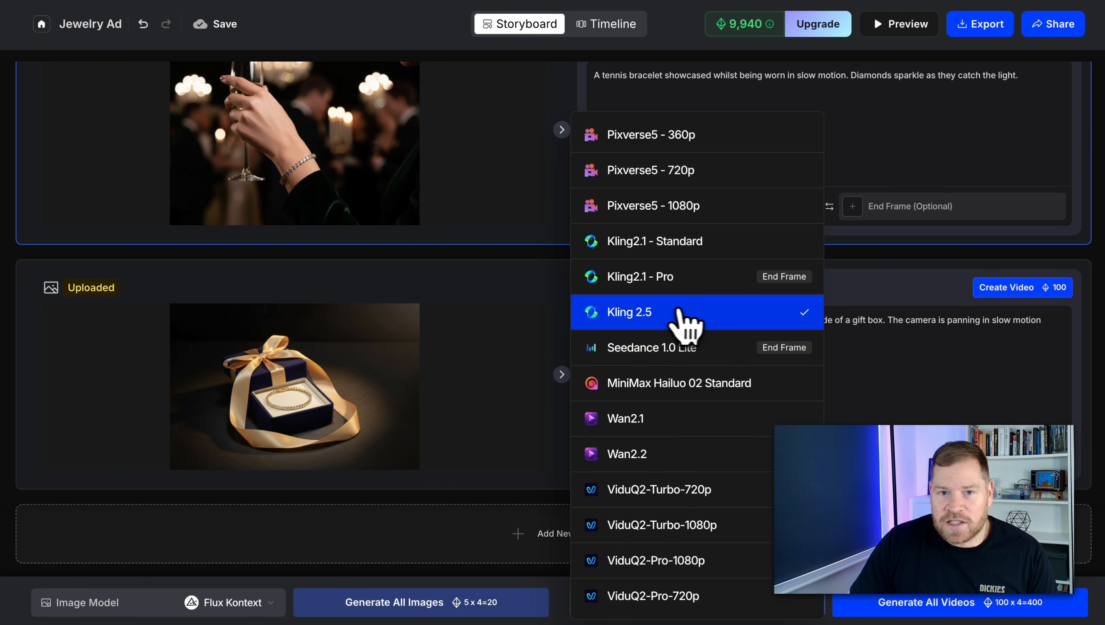
{"action": "left_click", "coordinate": [696, 315]}
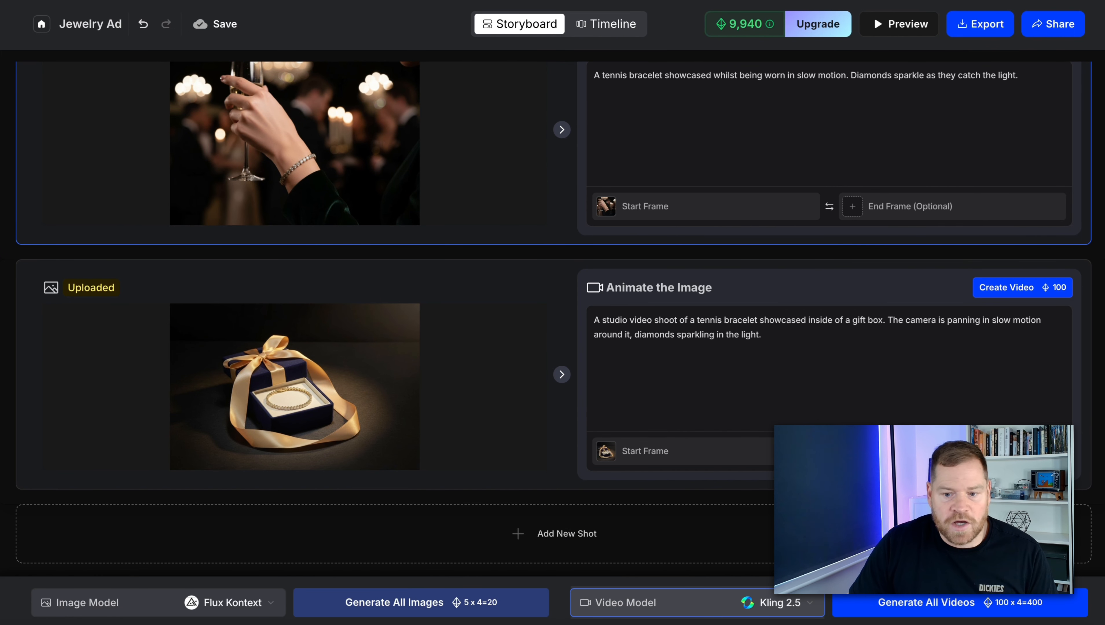
{"action": "left_click", "coordinate": [898, 602]}
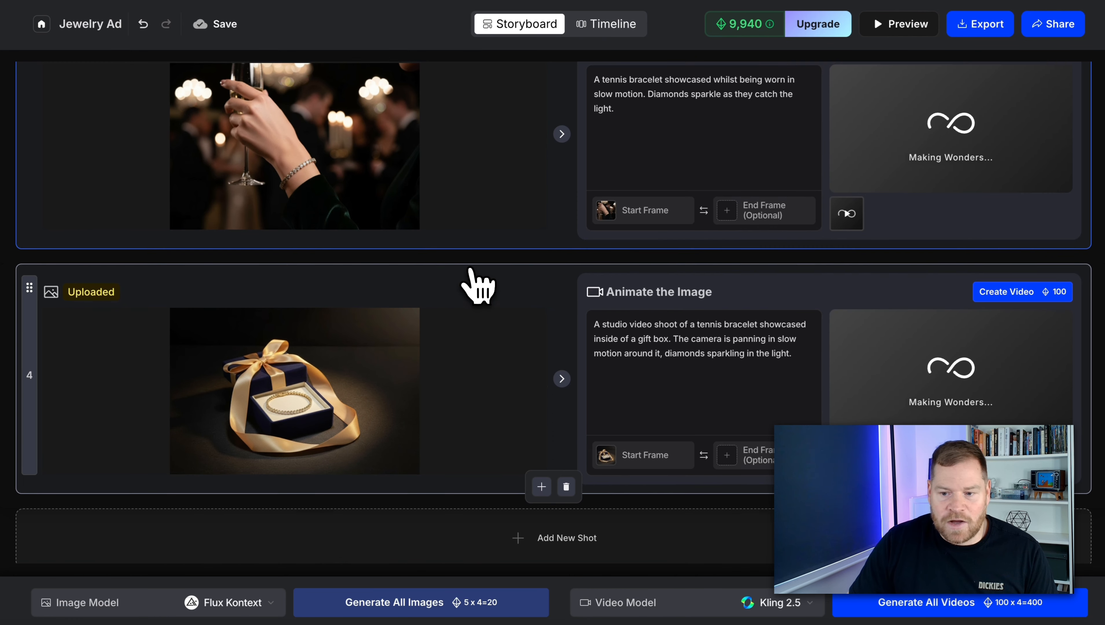
- Check the video generation of each storyboard shot from the studio bracelet to the gift box
{"action": "scroll", "coordinate": [473, 284], "scroll_direction": "up", "scroll_amount": 8}
{"action": "scroll", "coordinate": [735, 283], "scroll_direction": "up", "scroll_amount": 3}
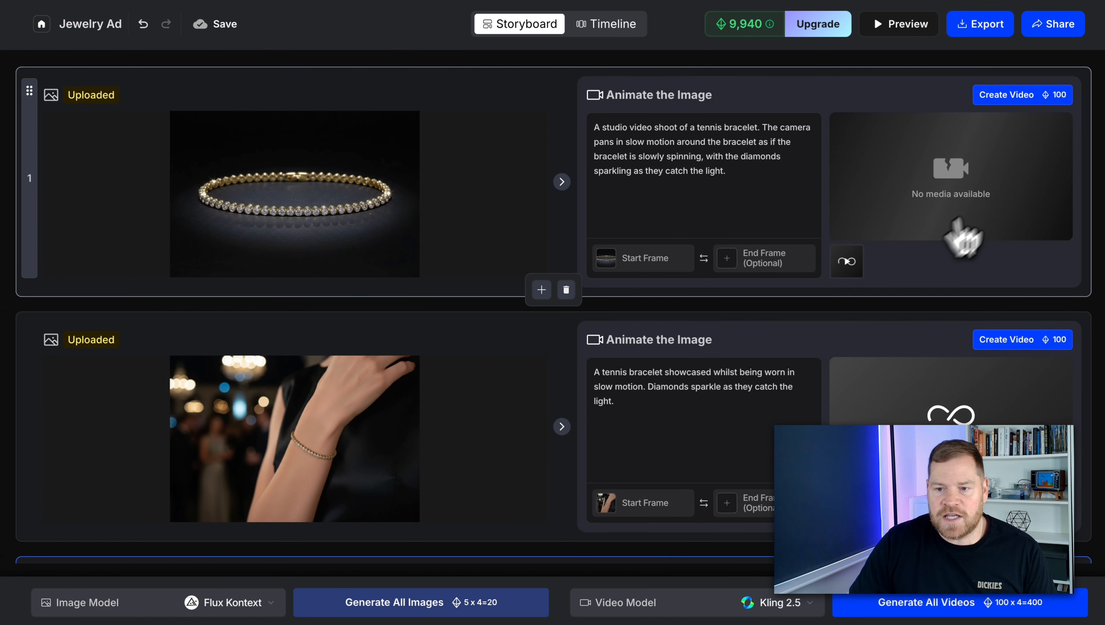
{"action": "scroll", "coordinate": [703, 338], "scroll_direction": "down", "scroll_amount": 12}
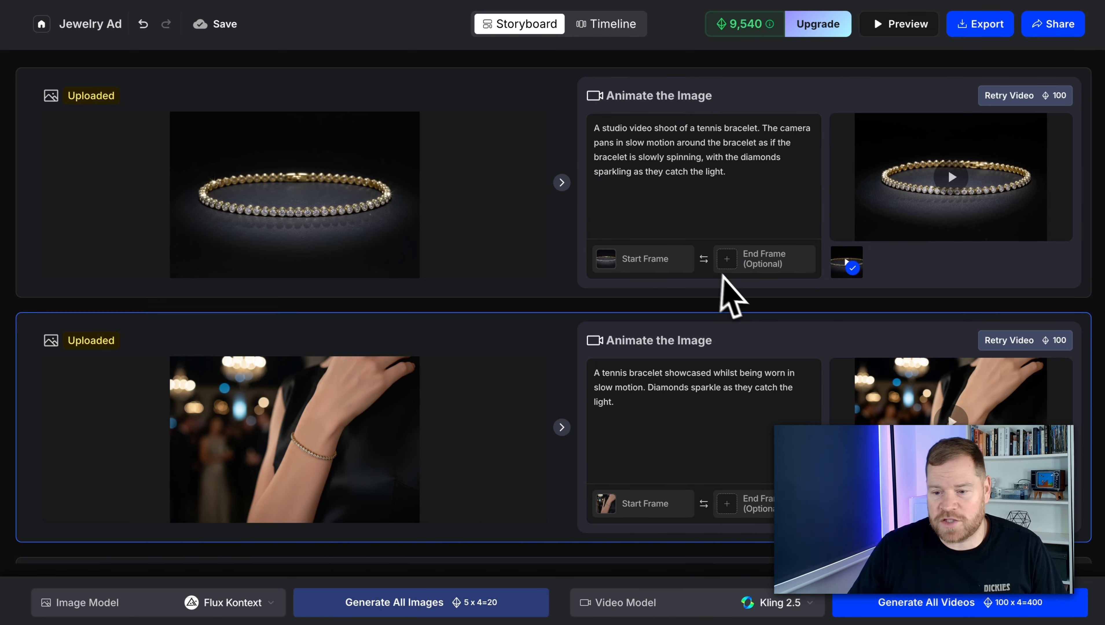
{"action": "scroll", "coordinate": [727, 281], "scroll_direction": "down", "scroll_amount": 8}
{"action": "scroll", "coordinate": [734, 283], "scroll_direction": "down", "scroll_amount": 5}
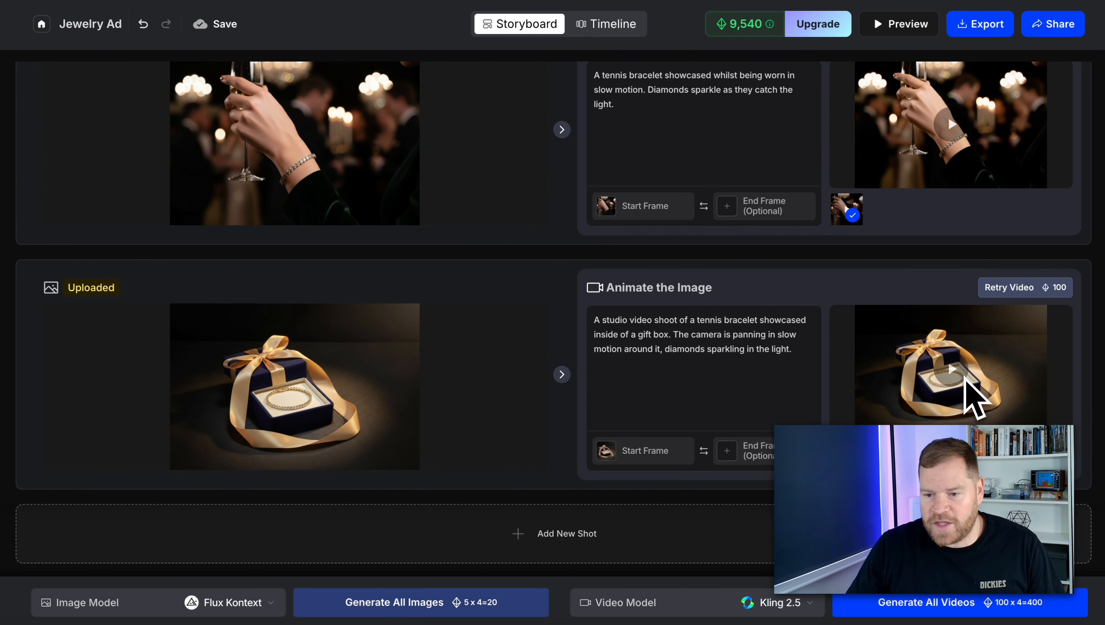
- Play the generated videos of the studio bracelet, the bare wrist and the champagne glass shots
{"action": "scroll", "coordinate": [928, 314], "scroll_direction": "up", "scroll_amount": 12}
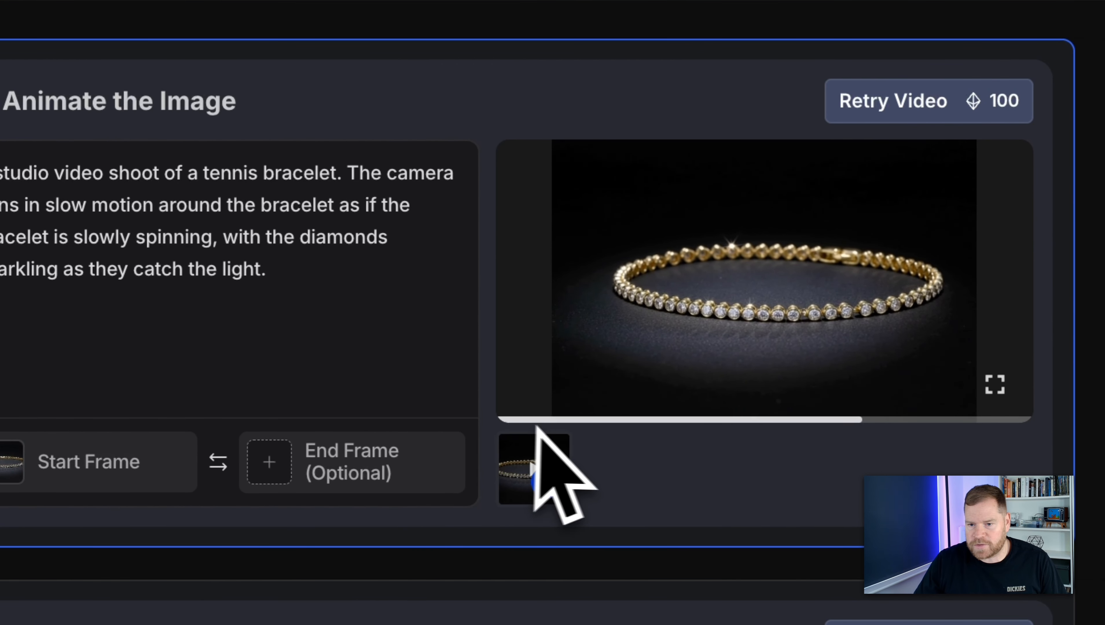
{"action": "left_click", "coordinate": [520, 438]}
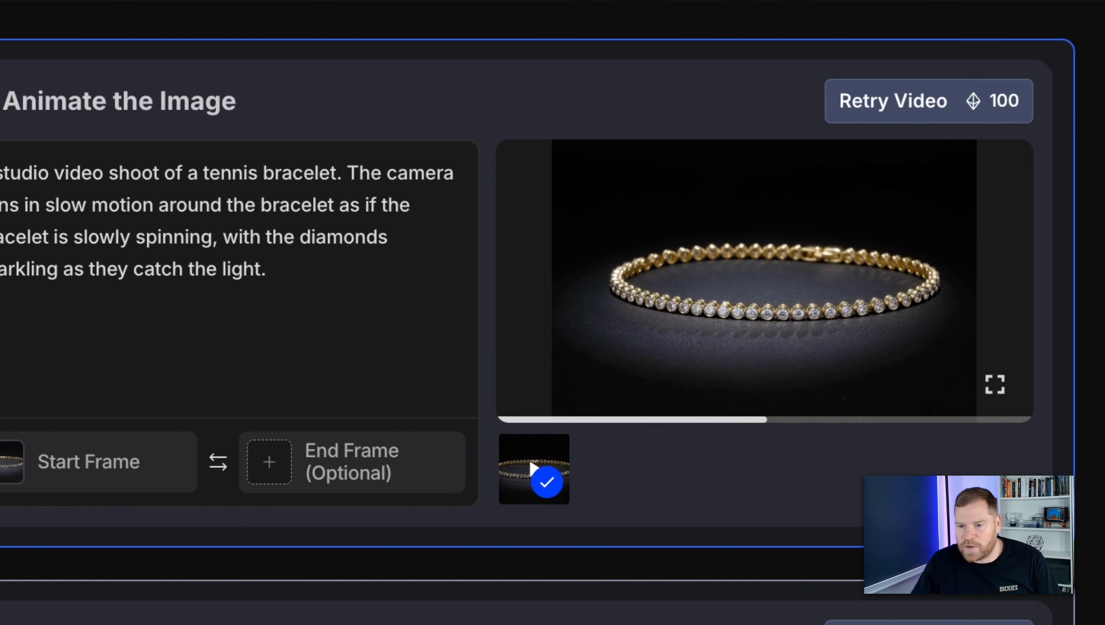
{"action": "scroll", "coordinate": [772, 565], "scroll_direction": "down", "scroll_amount": 7}
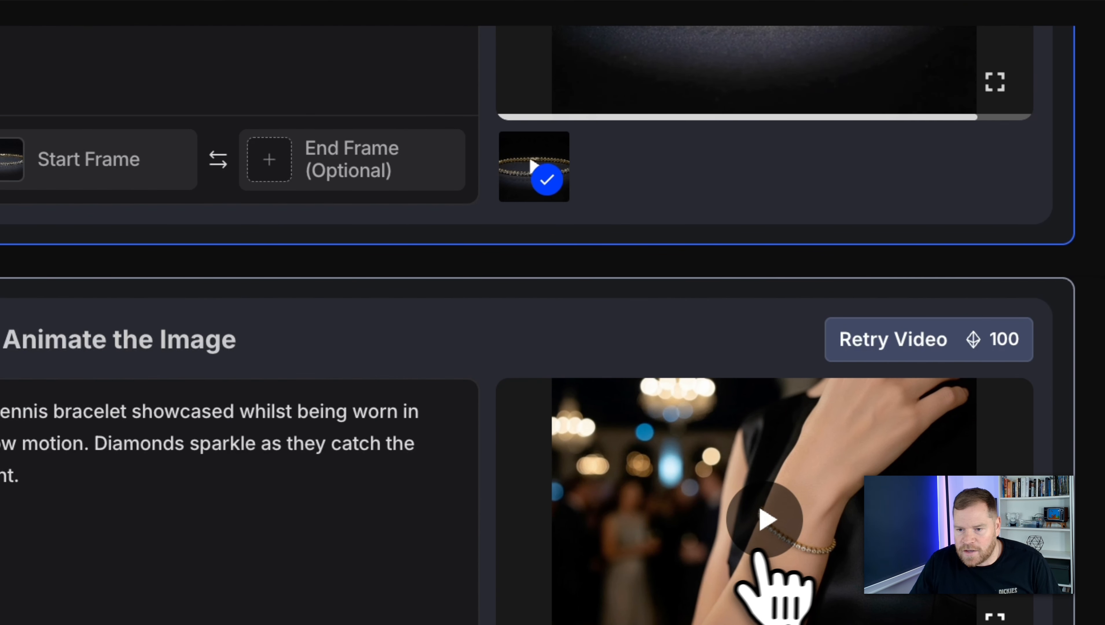
{"action": "left_click", "coordinate": [775, 549]}
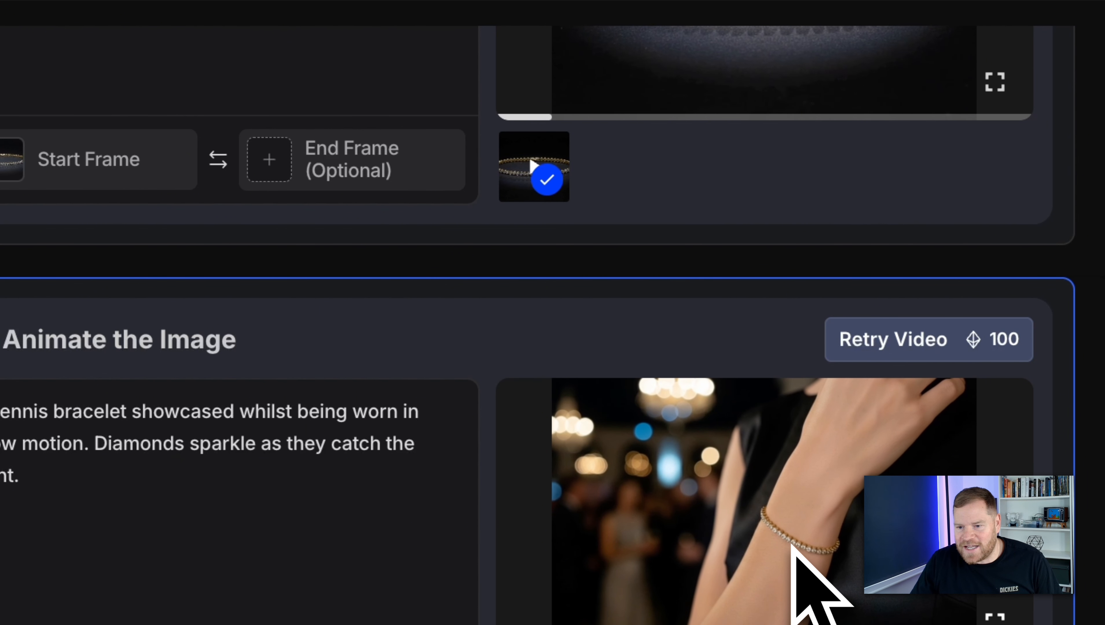
{"action": "scroll", "coordinate": [793, 547], "scroll_direction": "down", "scroll_amount": 10}
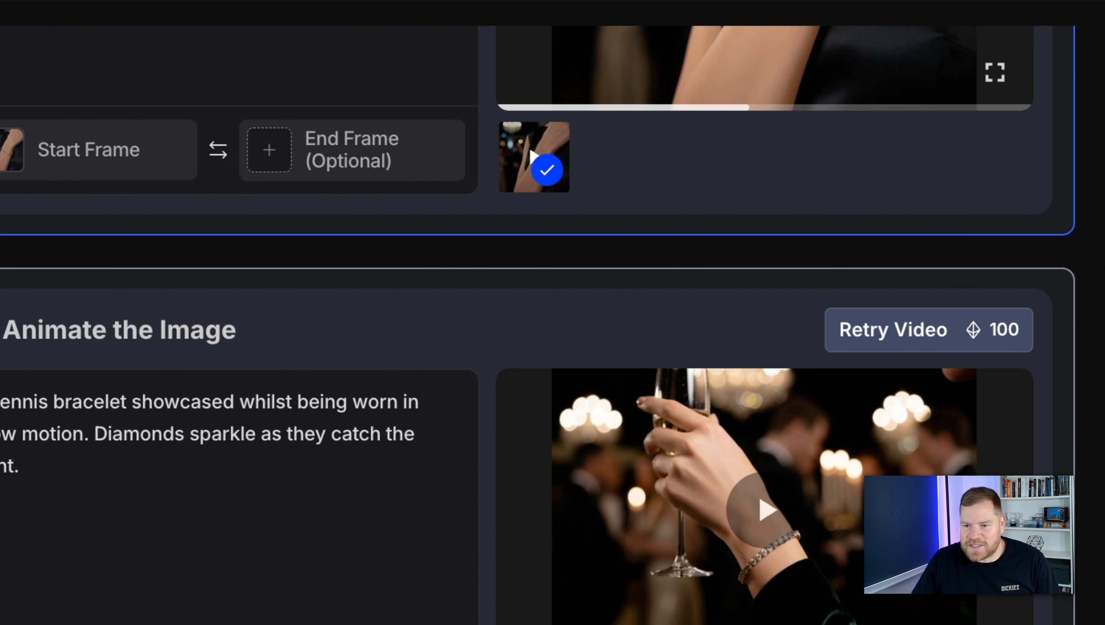
{"action": "scroll", "coordinate": [765, 481], "scroll_direction": "down", "scroll_amount": 3}
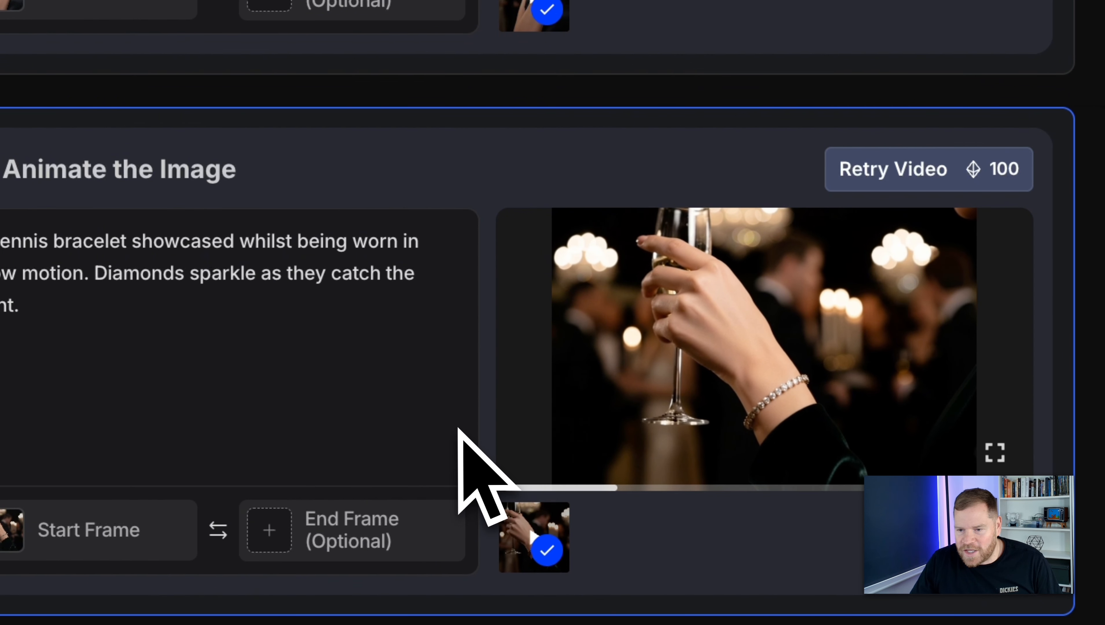
{"action": "scroll", "coordinate": [467, 427], "scroll_direction": "down", "scroll_amount": 1}
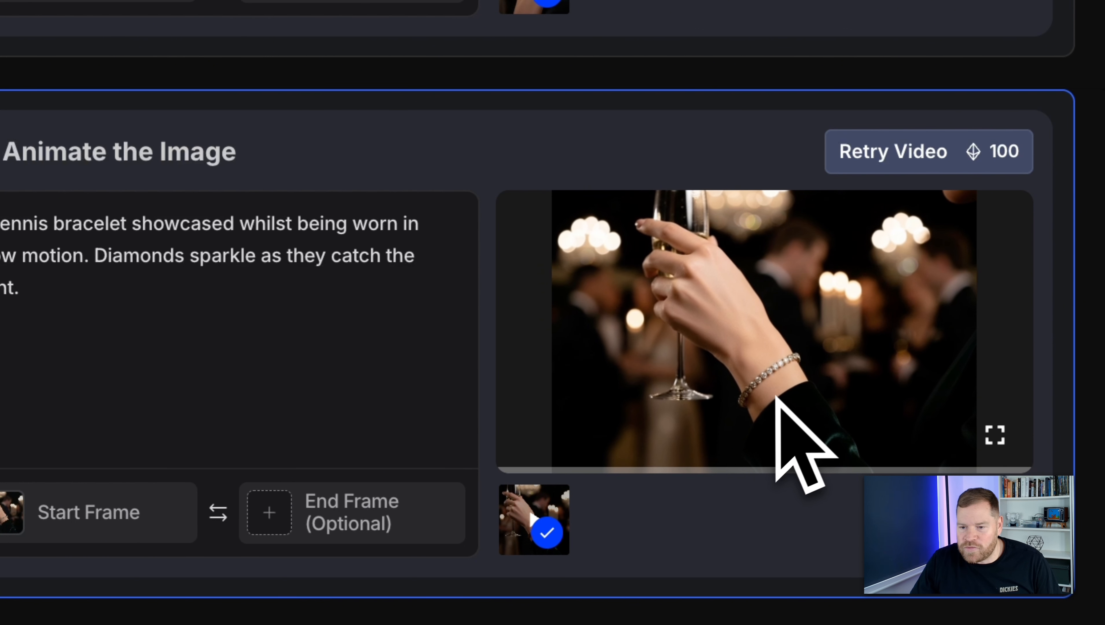
- Compare the bracelets in the two wrist videos and watch the gift box video
{"action": "scroll", "coordinate": [769, 400], "scroll_direction": "up", "scroll_amount": 5}
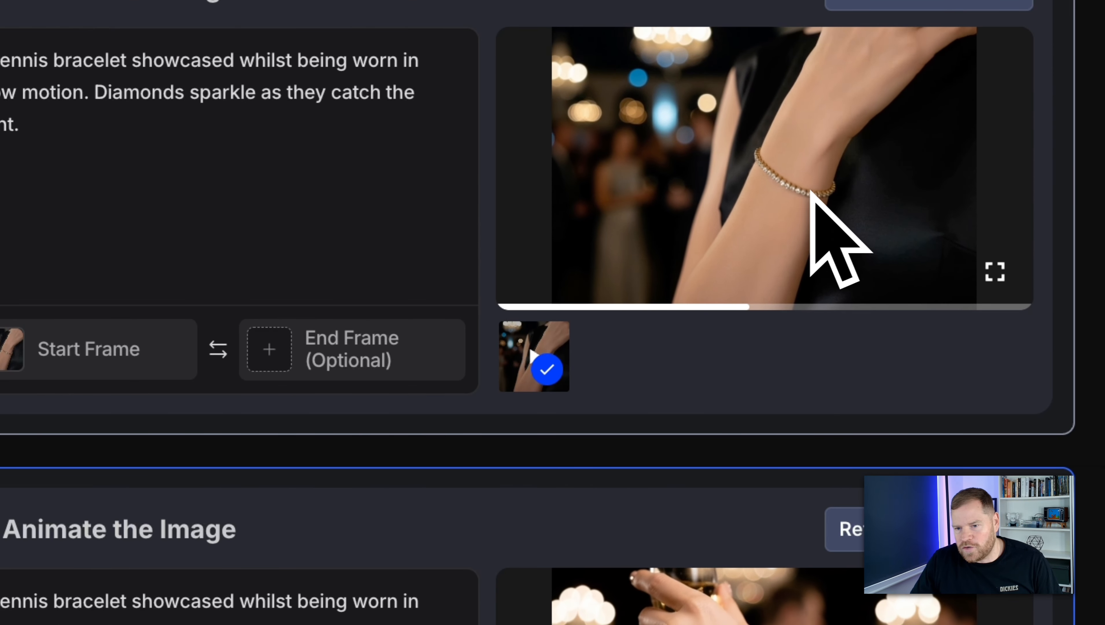
{"action": "scroll", "coordinate": [831, 512], "scroll_direction": "down", "scroll_amount": 6}
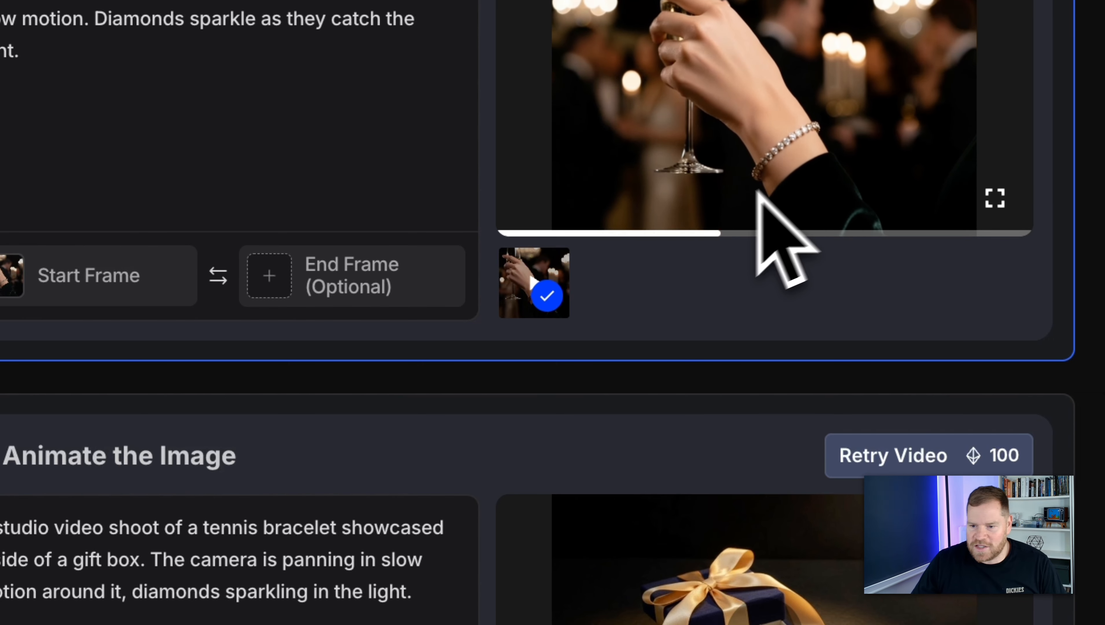
{"action": "scroll", "coordinate": [784, 263], "scroll_direction": "down", "scroll_amount": 6}
{"action": "scroll", "coordinate": [464, 267], "scroll_direction": "down", "scroll_amount": 2}
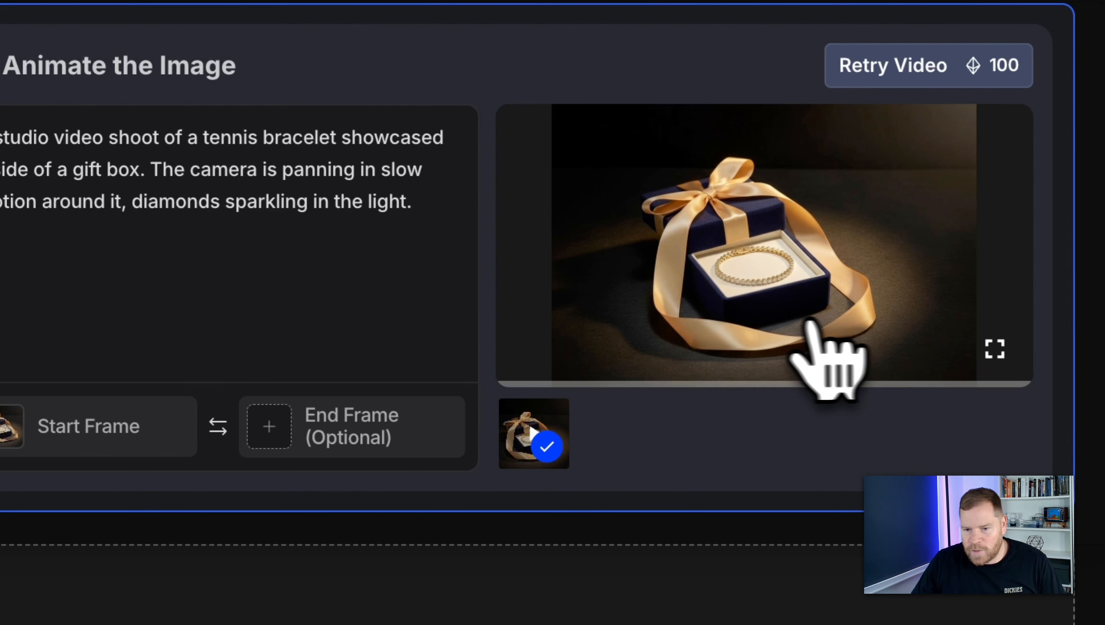
{"action": "scroll", "coordinate": [948, 293], "scroll_direction": "up", "scroll_amount": 1}
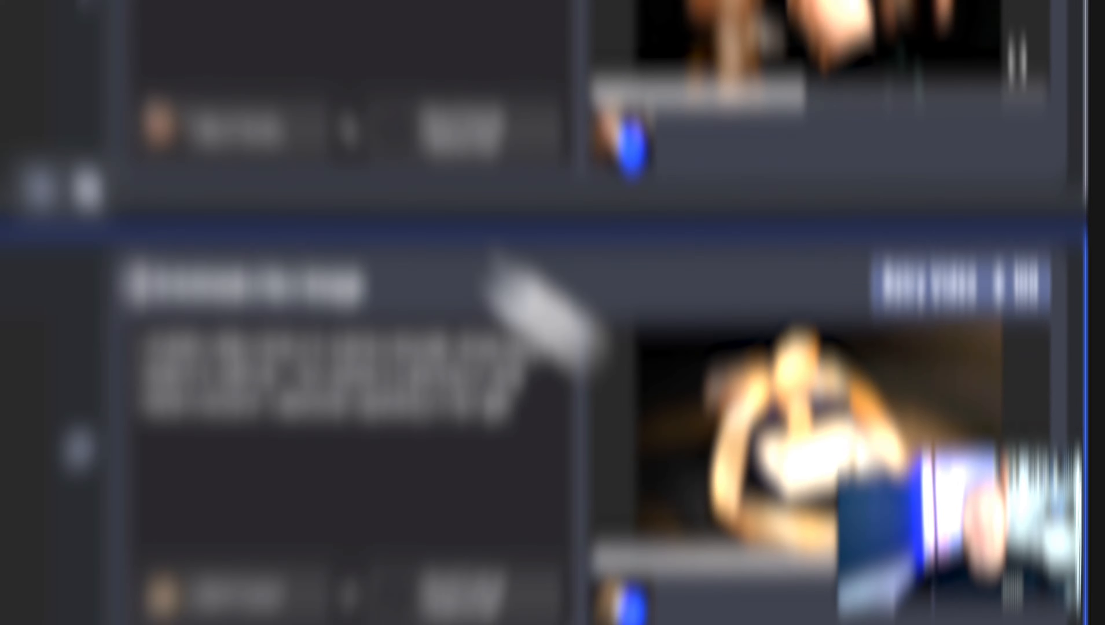
- Play the assembled ad in the timeline and select the studio bracelet clip in the video library
{"action": "left_click", "coordinate": [598, 26]}
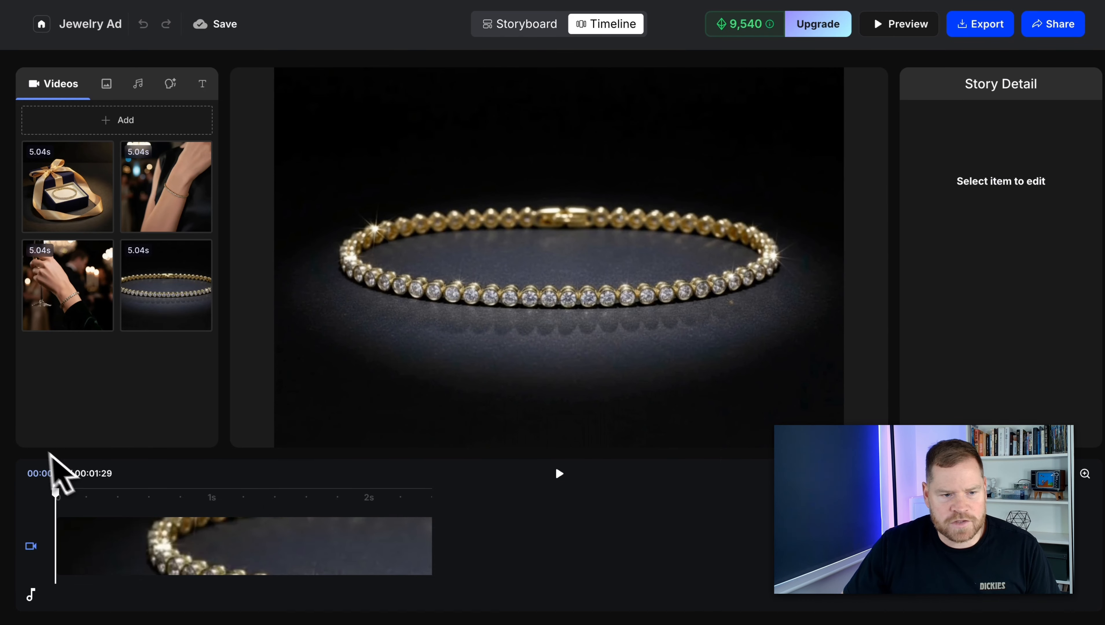
{"action": "left_click", "coordinate": [559, 473]}
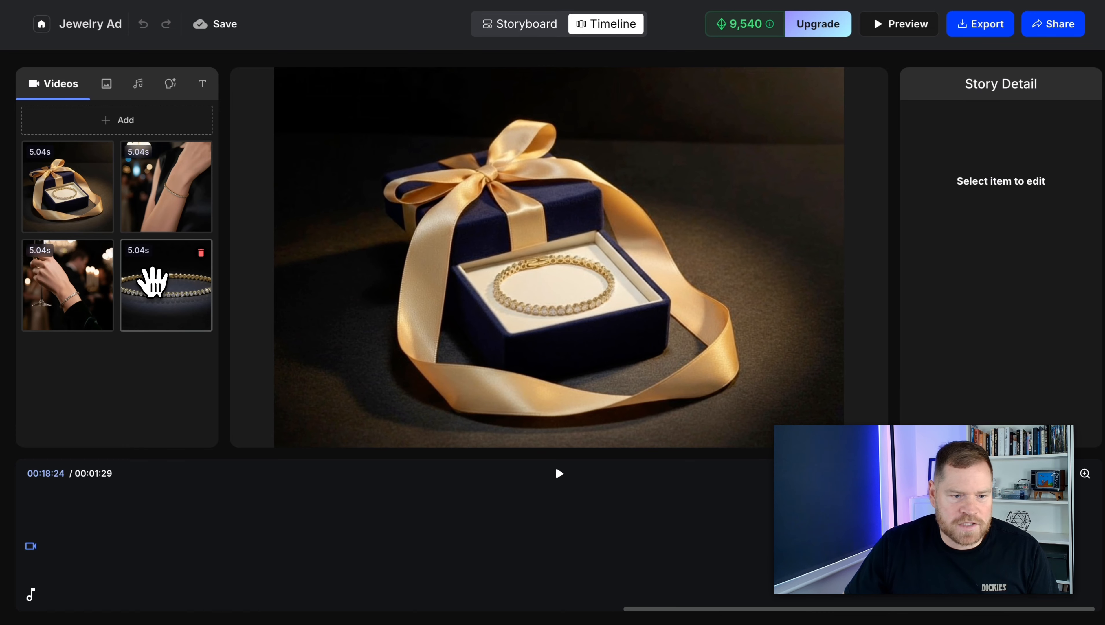
{"action": "left_click", "coordinate": [151, 274]}
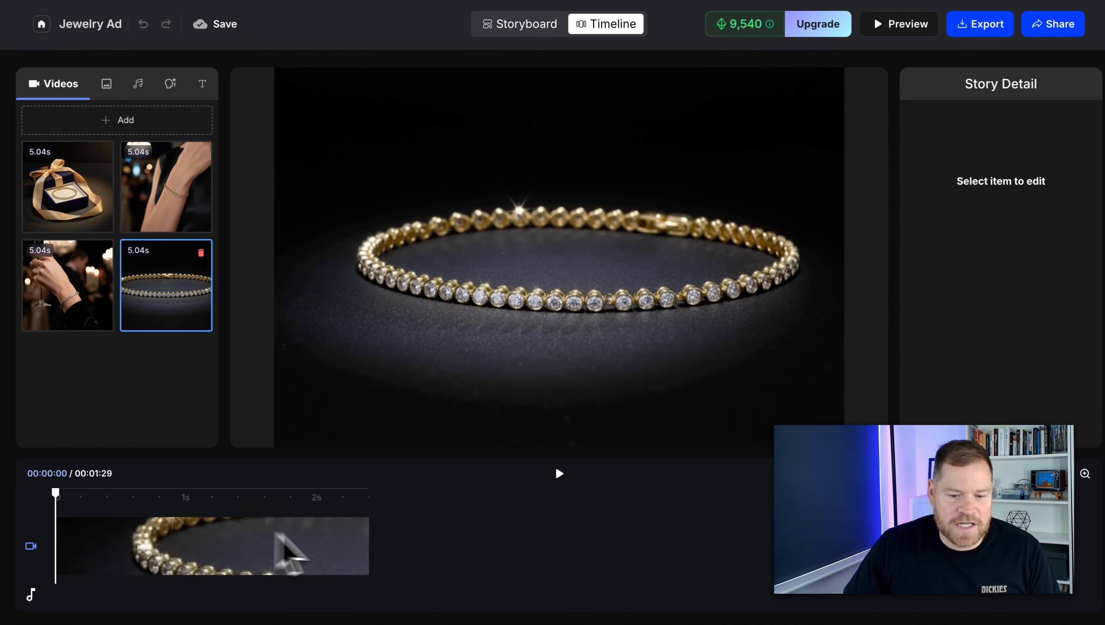
- Return to the storyboard and regenerate the video of shot 1, the studio bracelet, with its existing prompt
{"action": "left_click", "coordinate": [520, 28]}
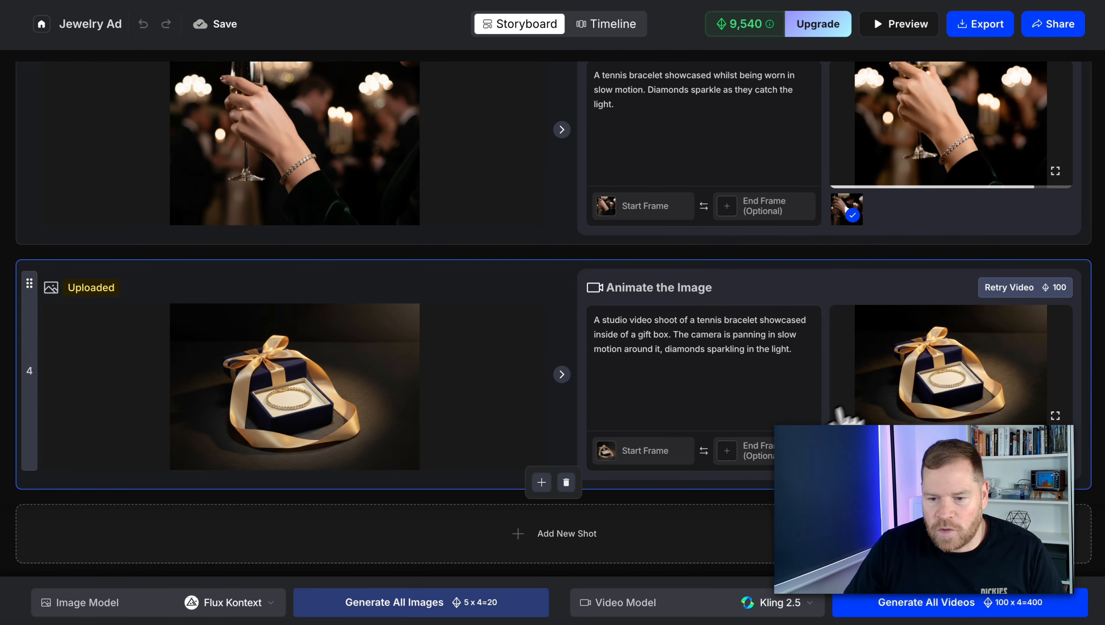
{"action": "scroll", "coordinate": [897, 393], "scroll_direction": "up", "scroll_amount": 5}
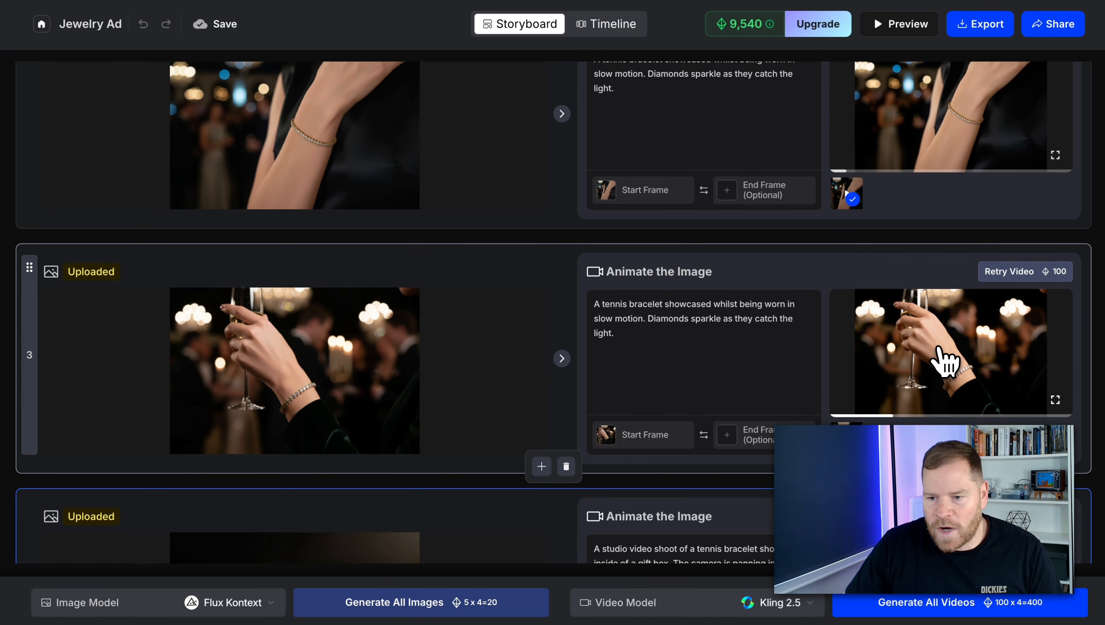
{"action": "scroll", "coordinate": [945, 363], "scroll_direction": "up", "scroll_amount": 3}
{"action": "scroll", "coordinate": [944, 364], "scroll_direction": "up", "scroll_amount": 4}
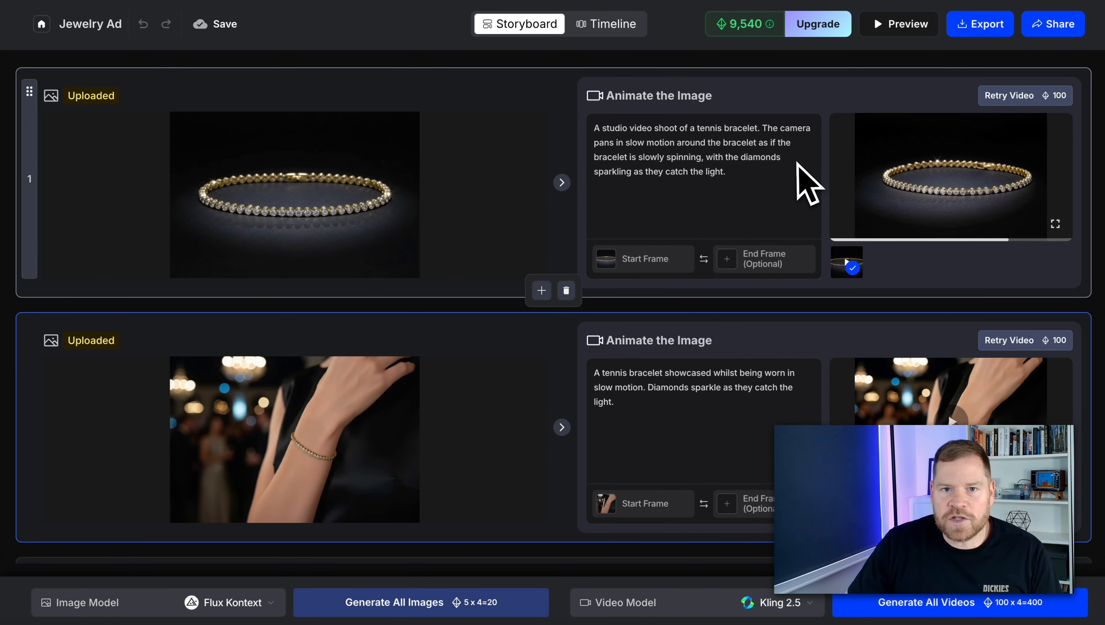
{"action": "left_click", "coordinate": [1022, 95]}
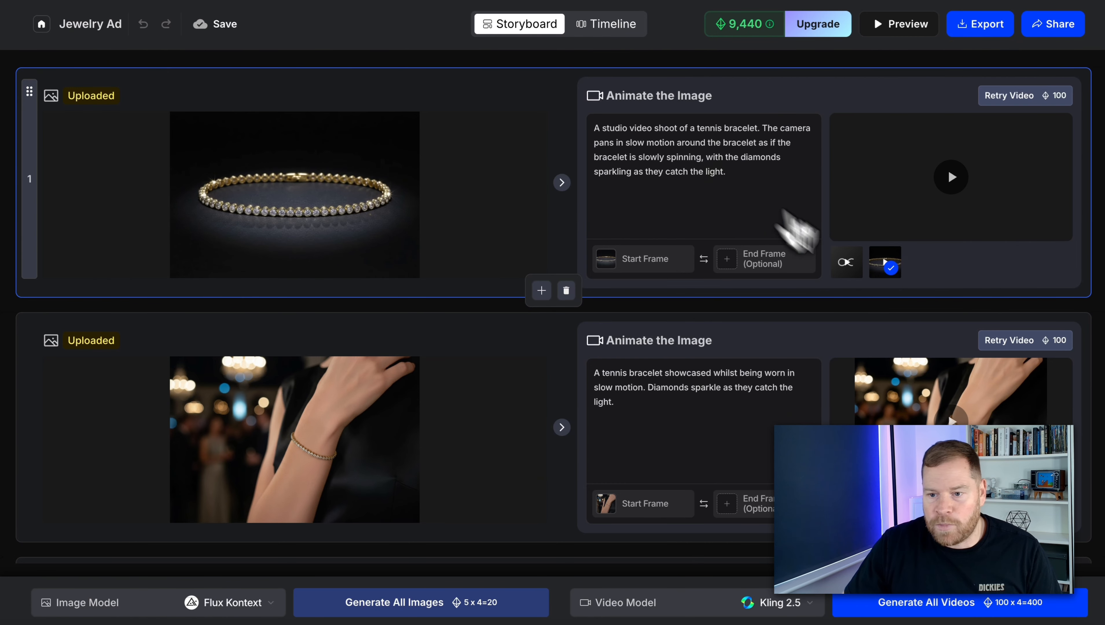
- Look over the other shots' videos and play the regenerated video of shot 1
{"action": "scroll", "coordinate": [932, 306], "scroll_direction": "down", "scroll_amount": 5}
{"action": "scroll", "coordinate": [945, 307], "scroll_direction": "down", "scroll_amount": 2}
{"action": "scroll", "coordinate": [947, 350], "scroll_direction": "down", "scroll_amount": 5}
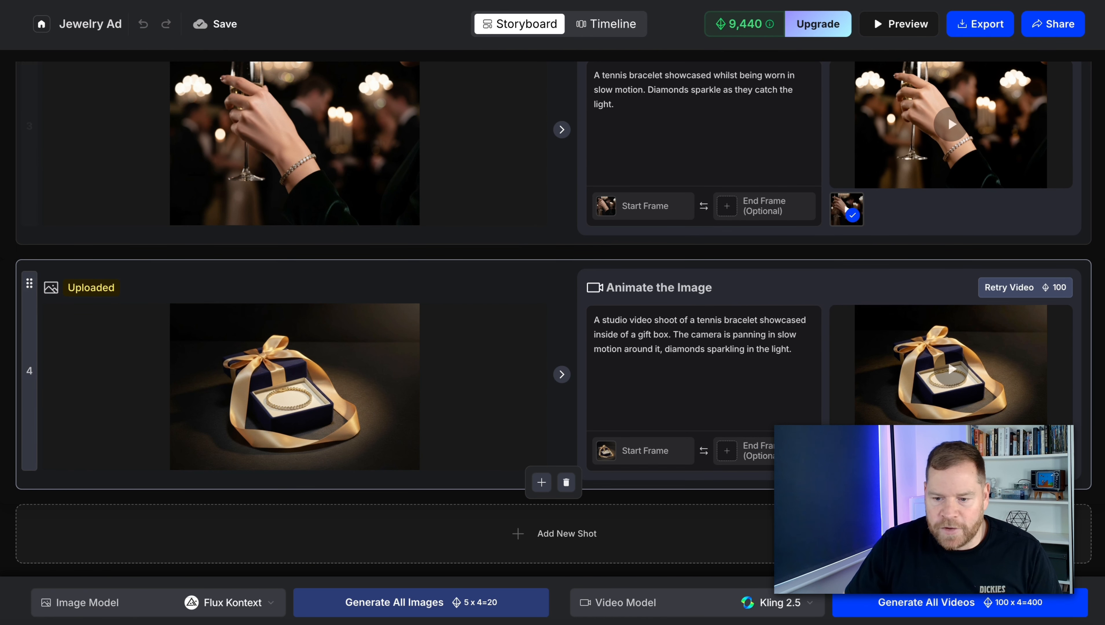
{"action": "scroll", "coordinate": [963, 372], "scroll_direction": "up", "scroll_amount": 5}
{"action": "scroll", "coordinate": [961, 378], "scroll_direction": "up", "scroll_amount": 6}
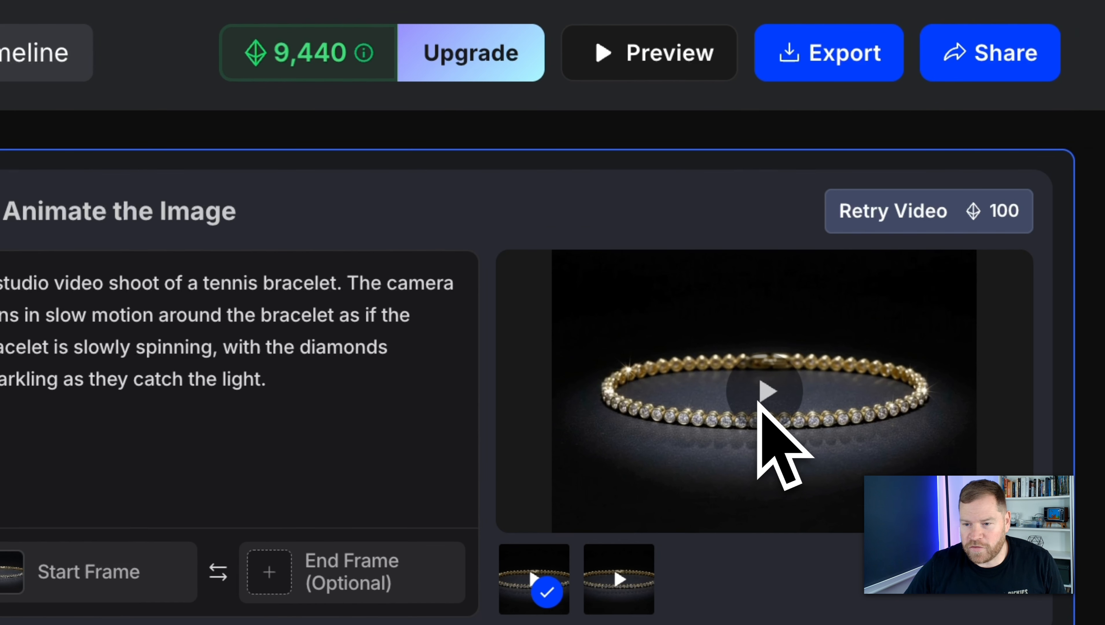
{"action": "left_click", "coordinate": [809, 373]}
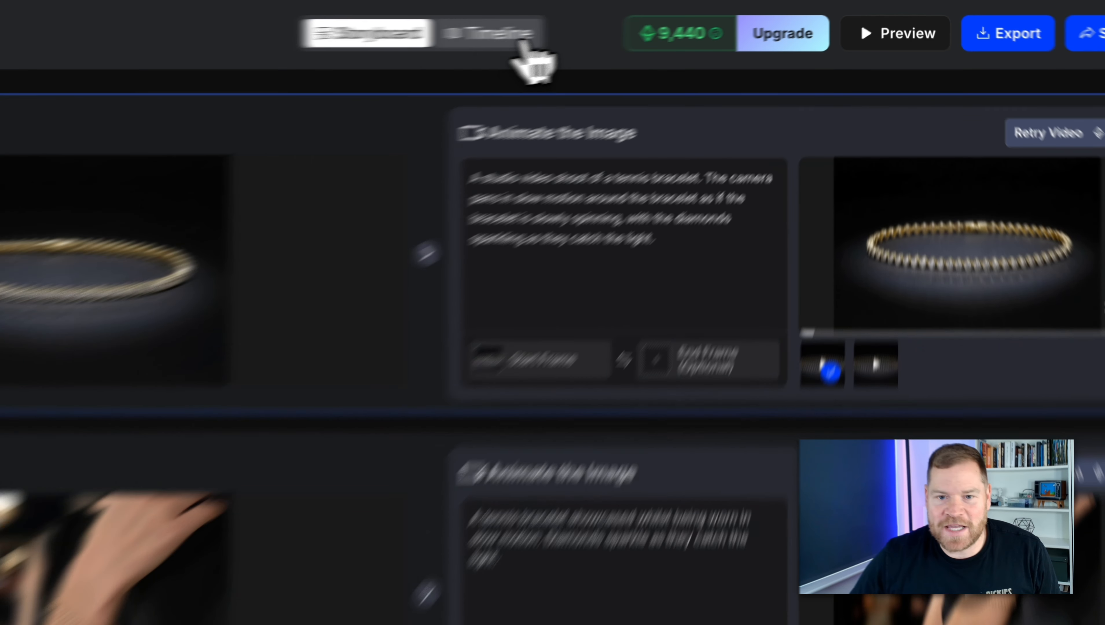
- Reopen the timeline, remove the selected studio bracelet clip from the video library and select the remaining version
{"action": "left_click", "coordinate": [524, 40]}
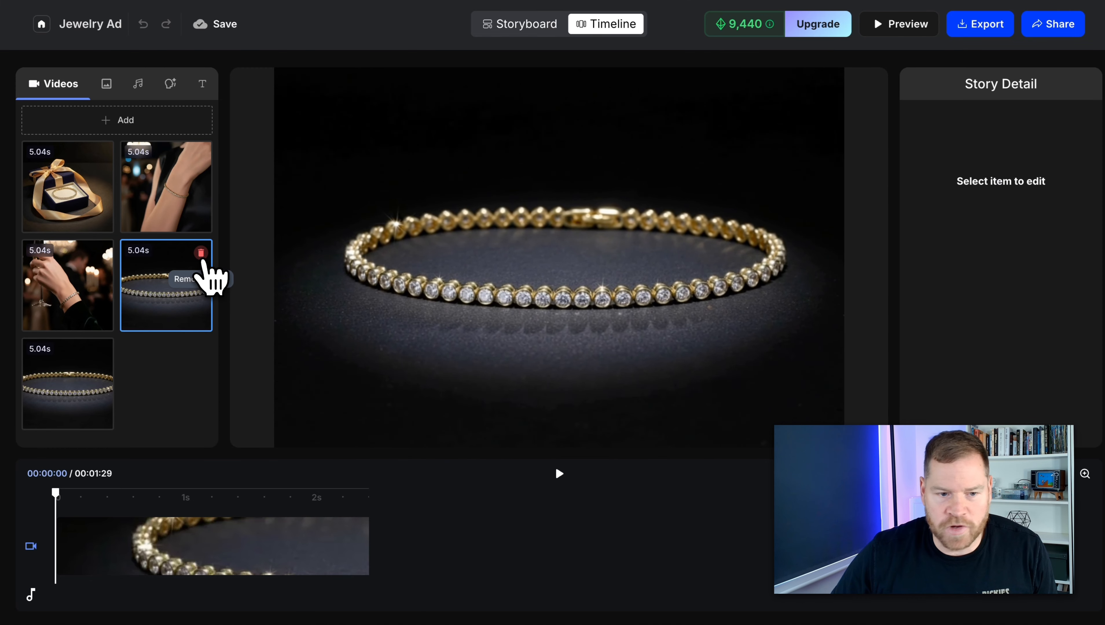
{"action": "left_click", "coordinate": [202, 253]}
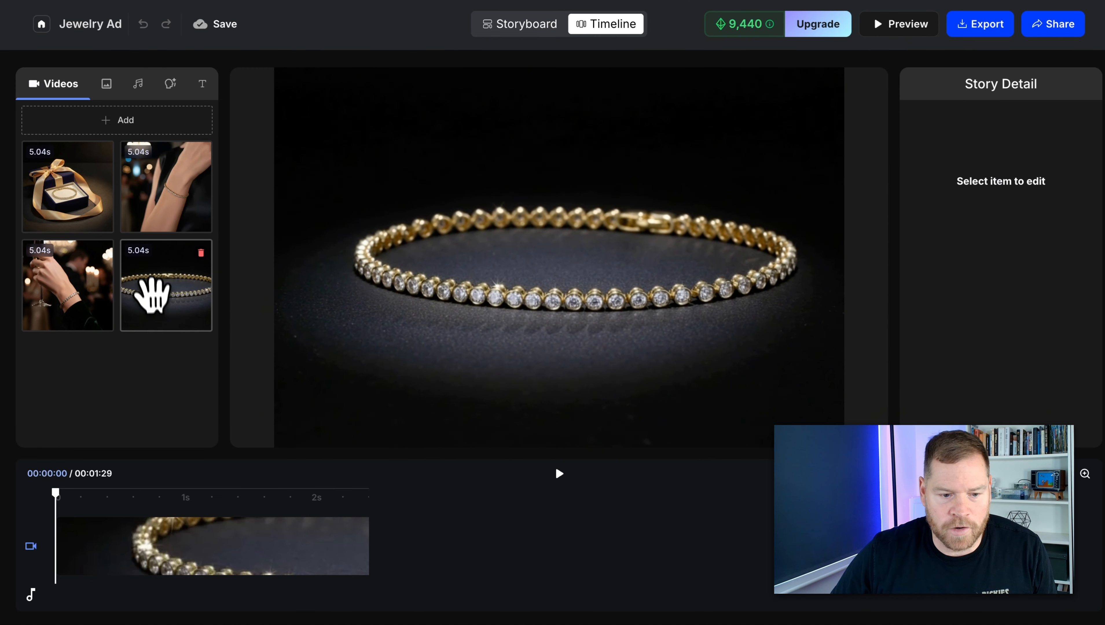
{"action": "left_click", "coordinate": [150, 282]}
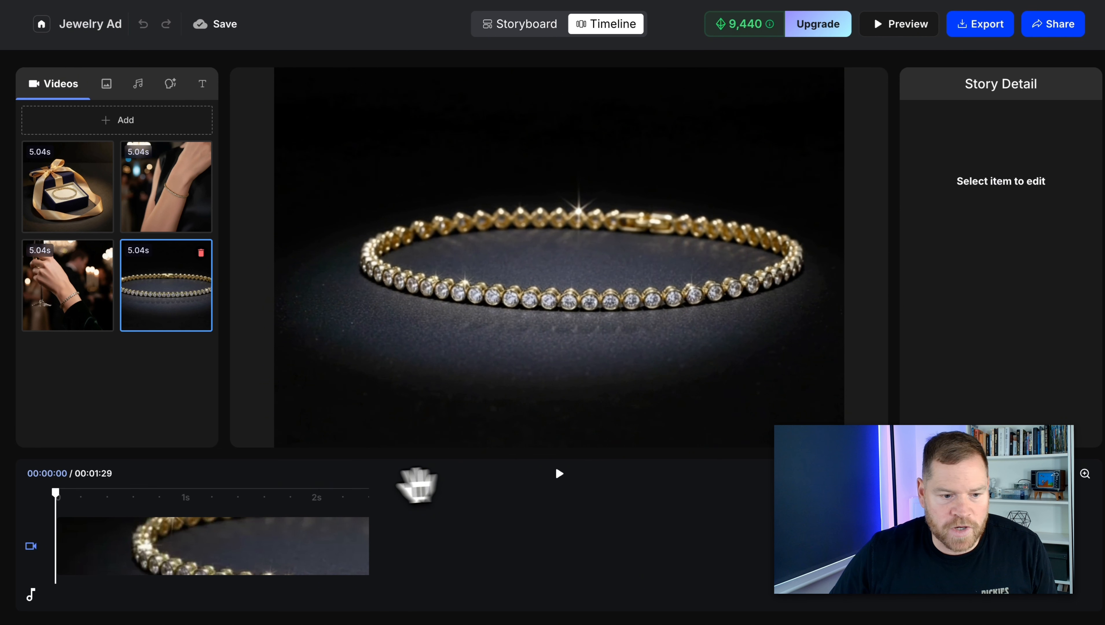
- Play the updated ad in the timeline and move the playhead back to the start
{"action": "left_click", "coordinate": [559, 473]}
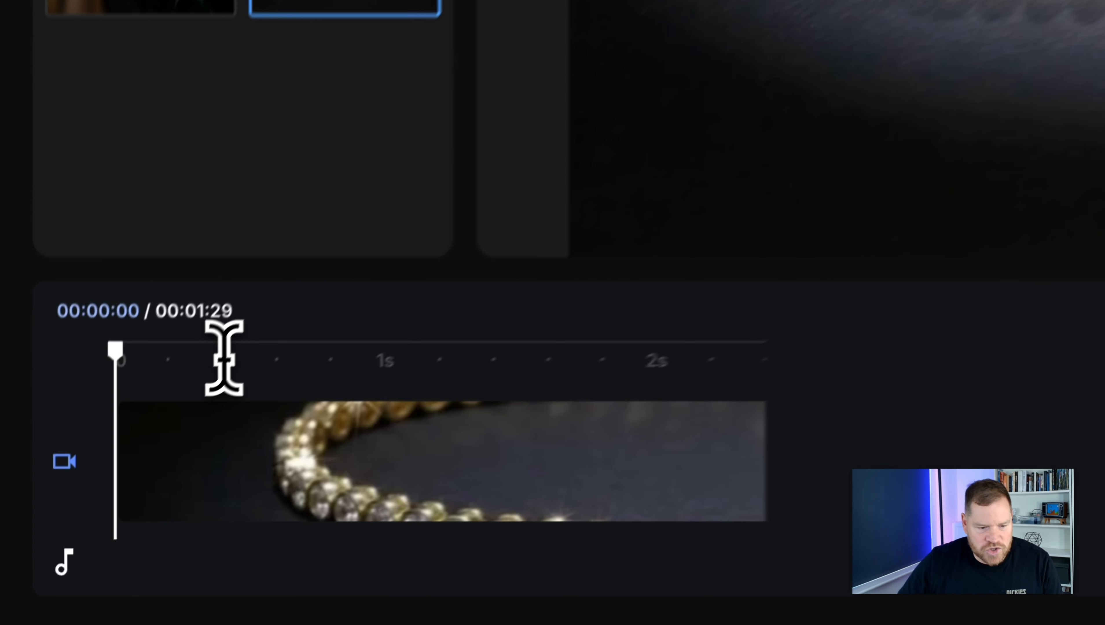
{"action": "left_click", "coordinate": [107, 497]}
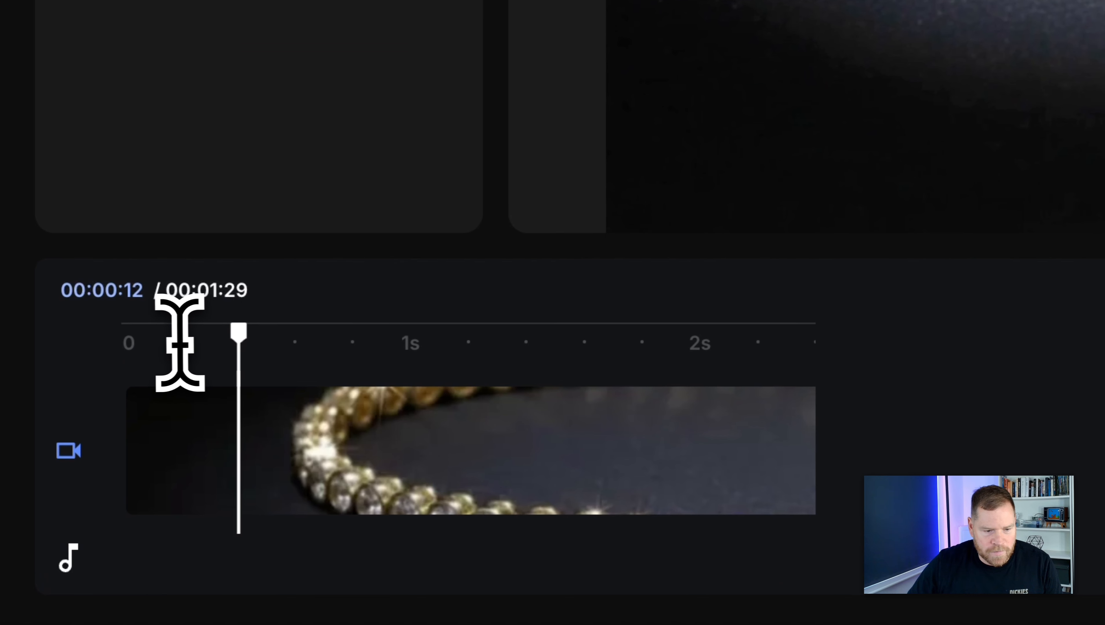
{"action": "left_click_drag", "start_coordinate": [108, 492], "coordinate": [42, 496]}
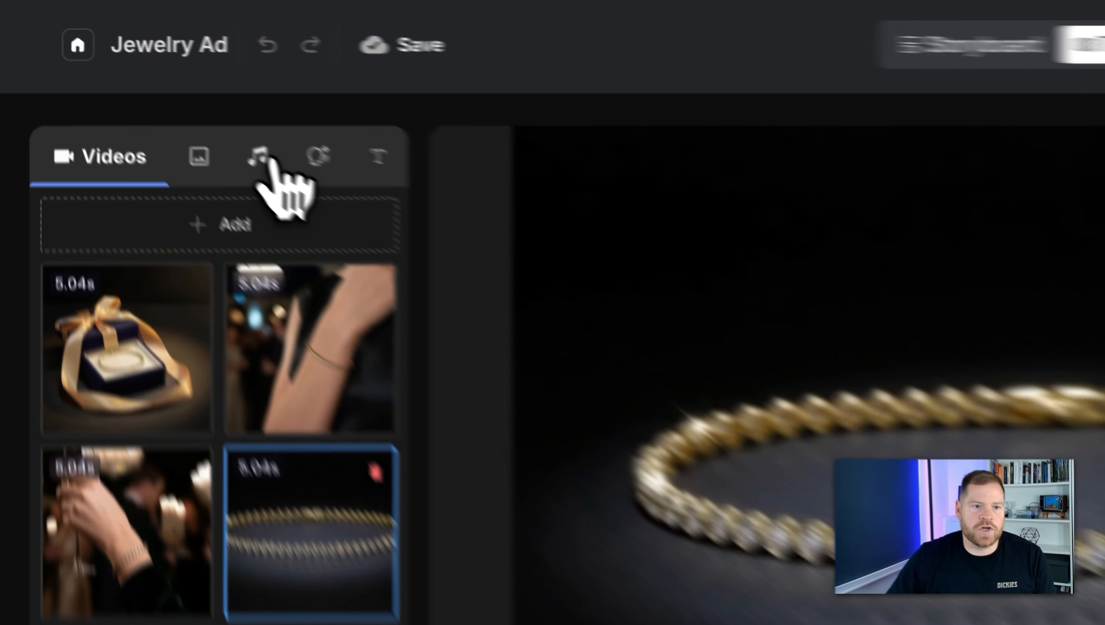
- Look over the music and voiceover asset sections for the ad
{"action": "left_click", "coordinate": [139, 84]}
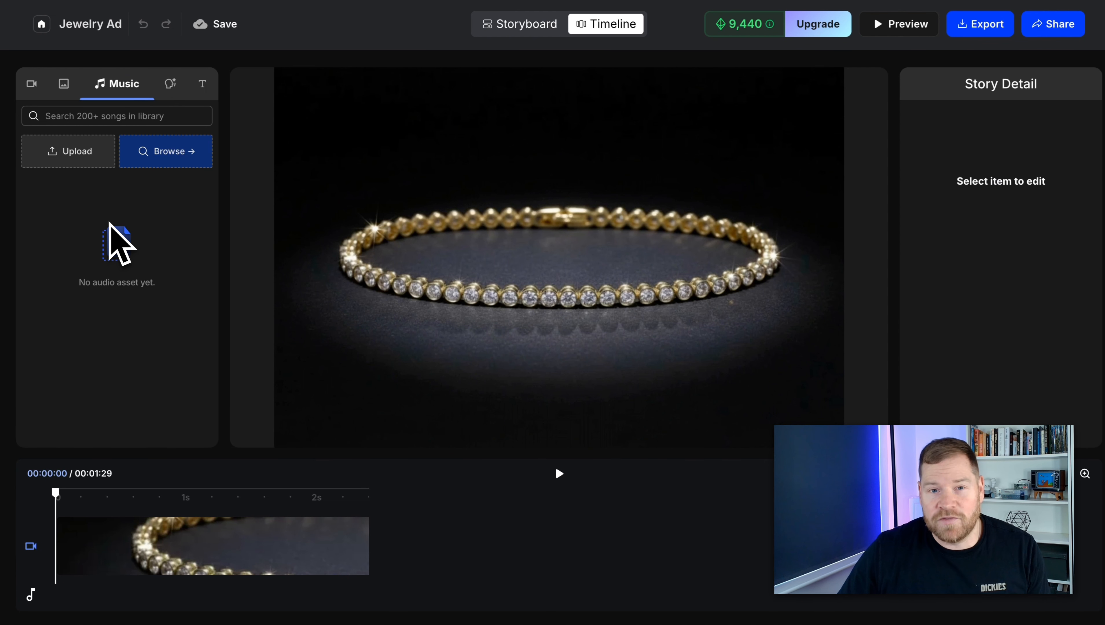
{"action": "left_click", "coordinate": [170, 83]}
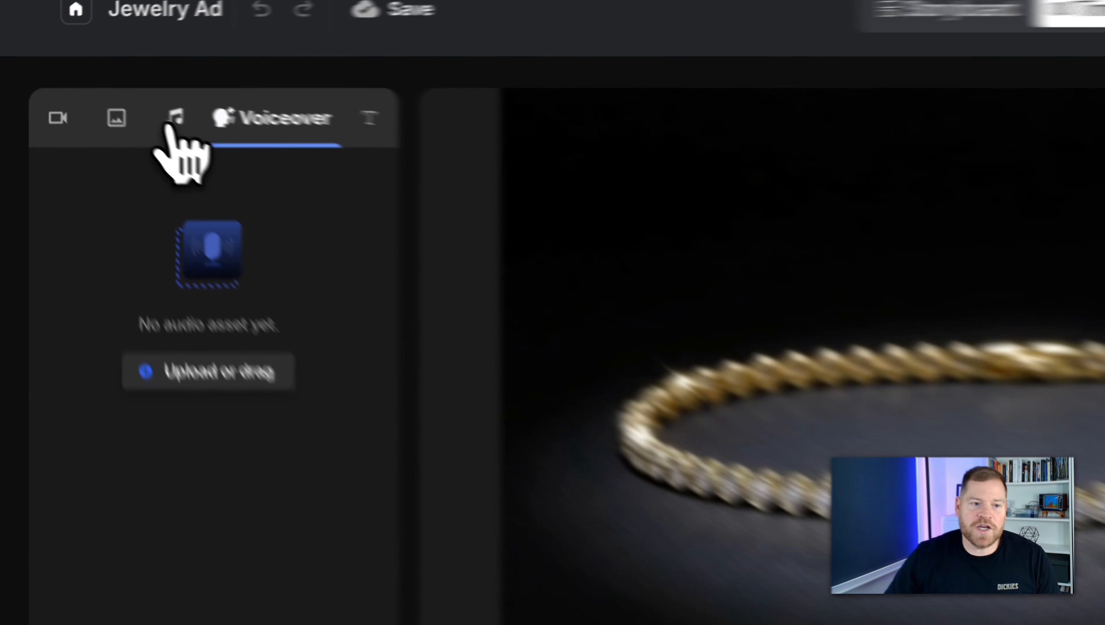
{"action": "left_click", "coordinate": [95, 83]}
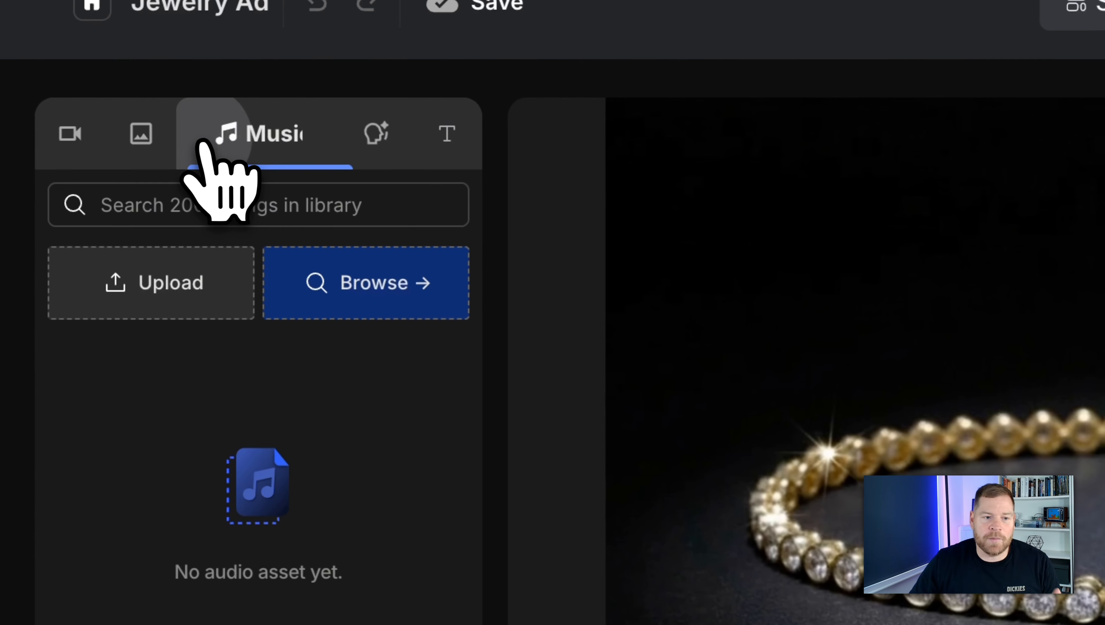
- Browse the song library and filter the songs by the Inspiring mood
{"action": "left_click", "coordinate": [354, 298]}
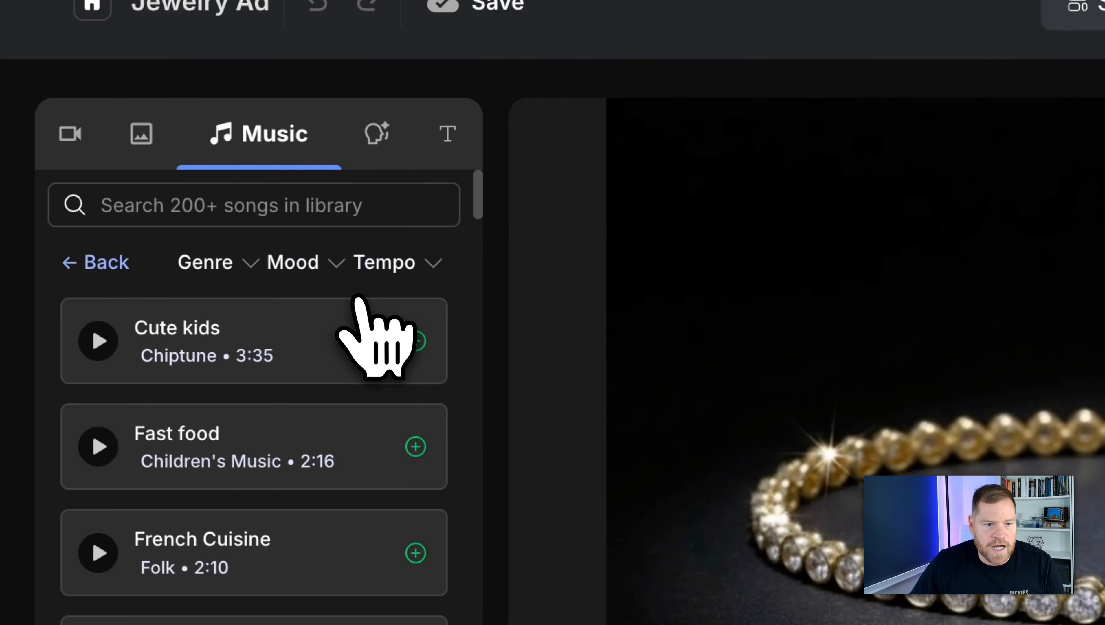
{"action": "left_click", "coordinate": [407, 266]}
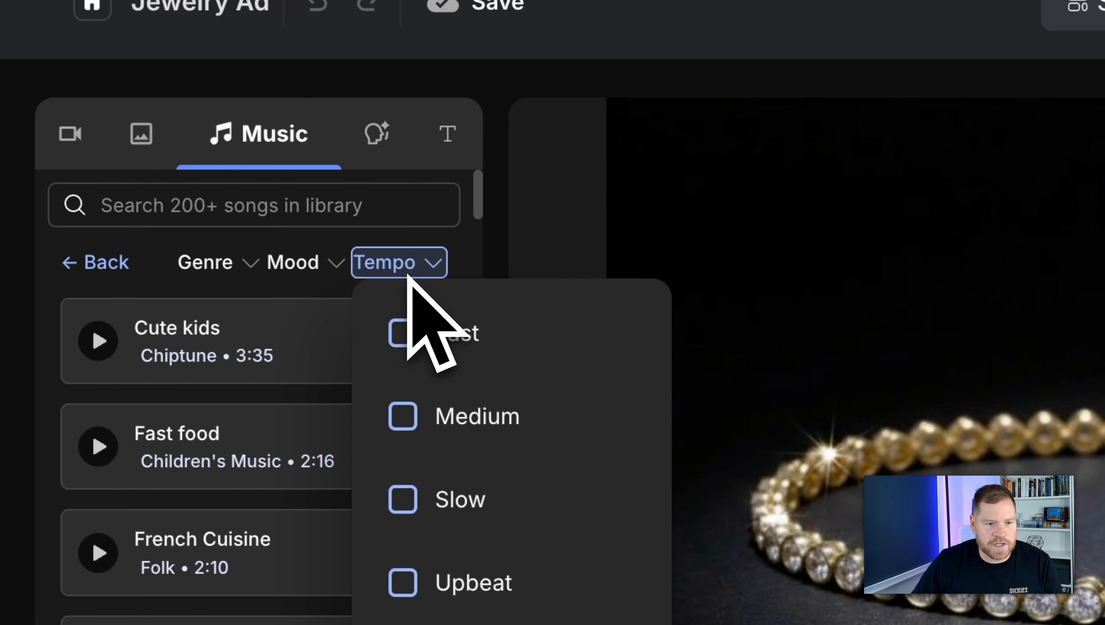
{"action": "left_click", "coordinate": [298, 265]}
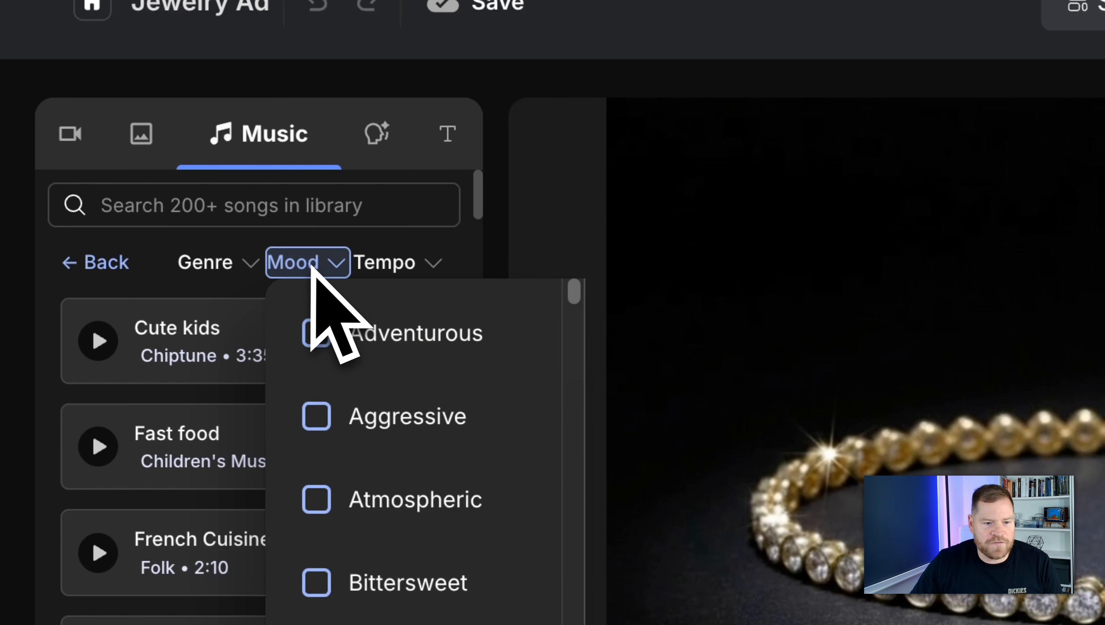
{"action": "left_click", "coordinate": [404, 265]}
{"action": "left_click", "coordinate": [308, 270]}
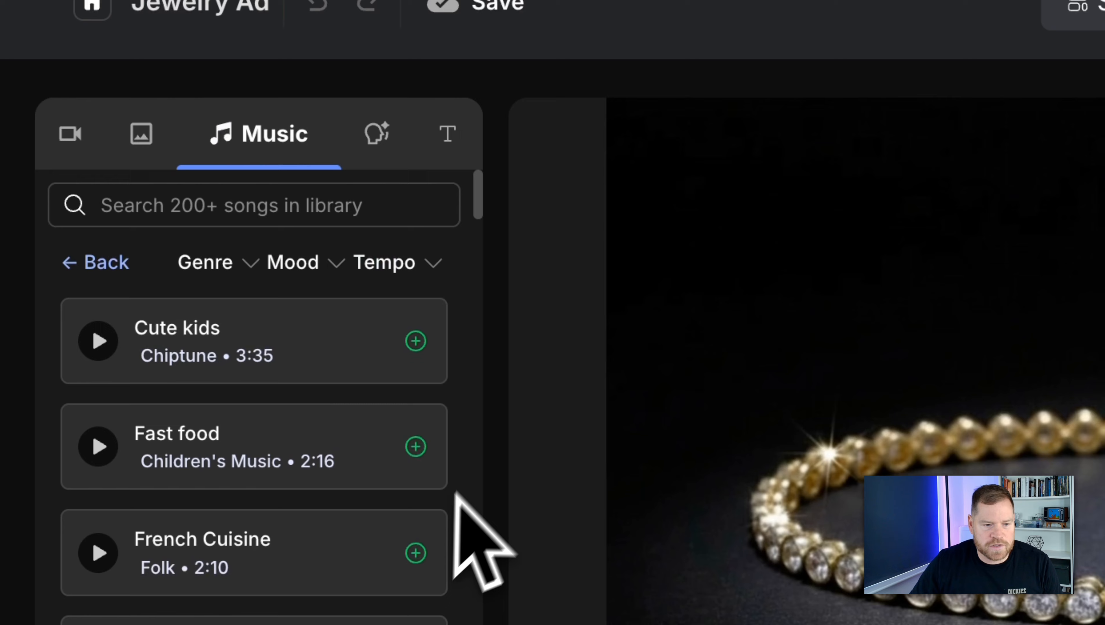
{"action": "left_click", "coordinate": [306, 266]}
{"action": "scroll", "coordinate": [396, 564], "scroll_direction": "down", "scroll_amount": 5}
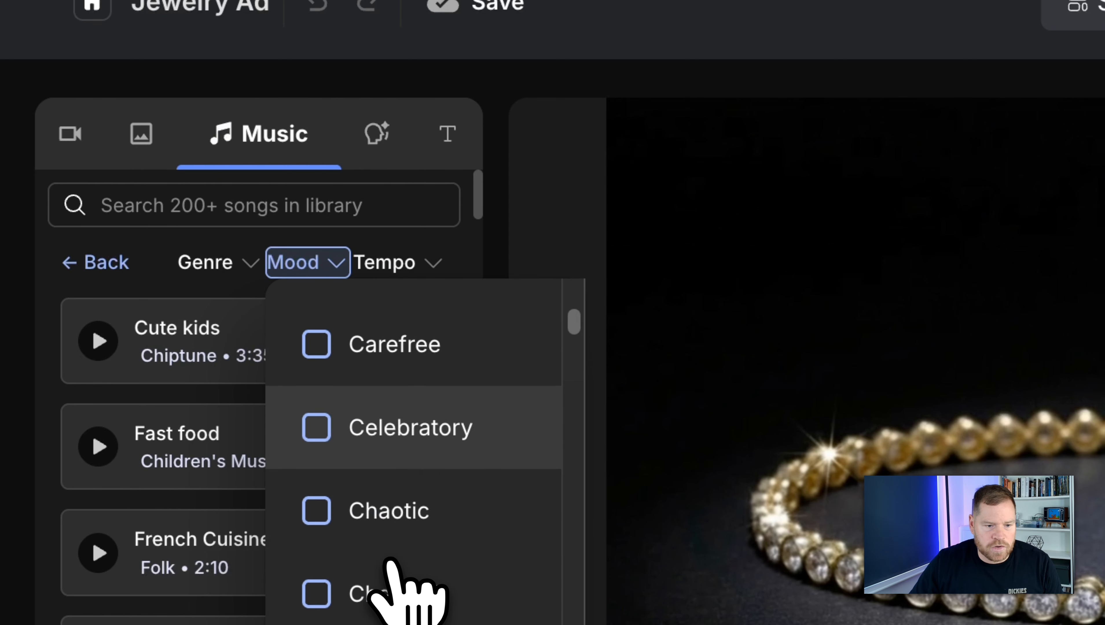
{"action": "scroll", "coordinate": [390, 561], "scroll_direction": "down", "scroll_amount": 10}
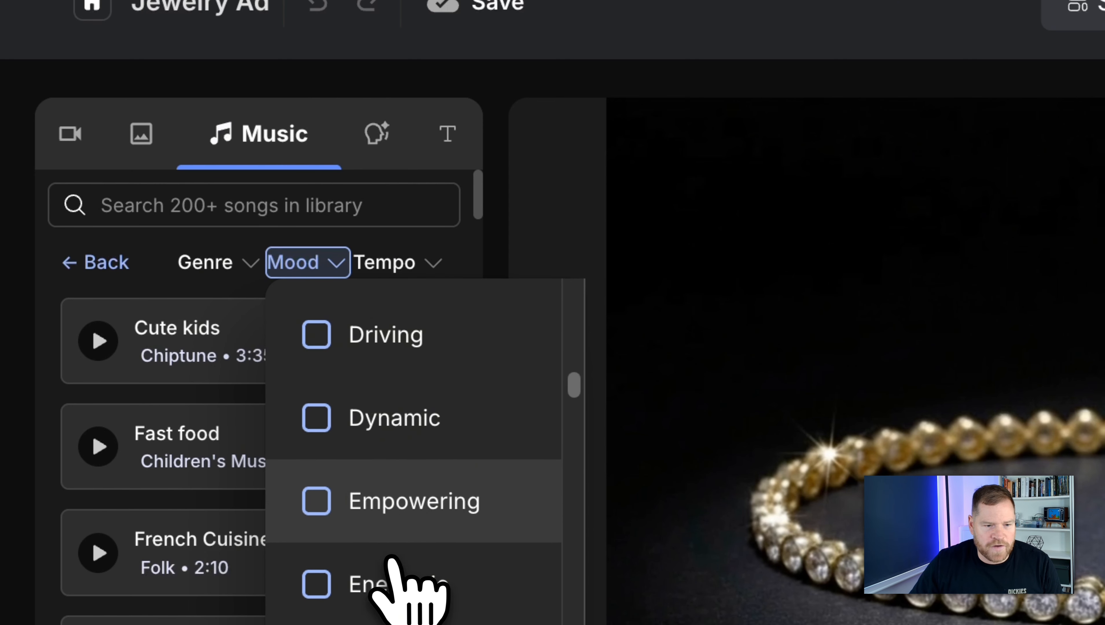
{"action": "scroll", "coordinate": [393, 564], "scroll_direction": "down", "scroll_amount": 10}
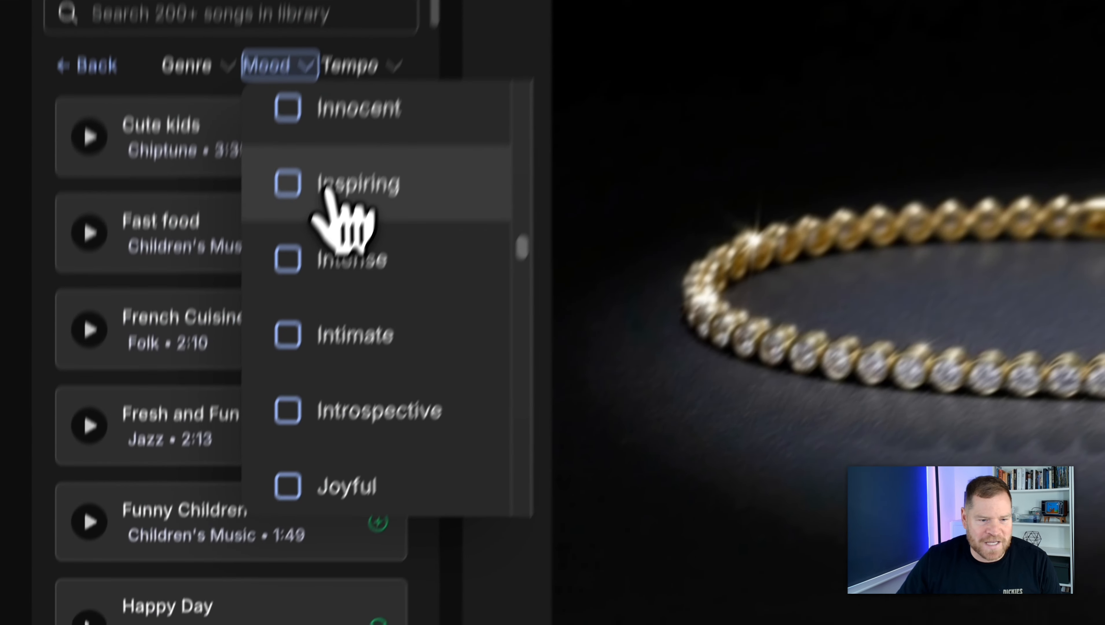
{"action": "left_click", "coordinate": [364, 392]}
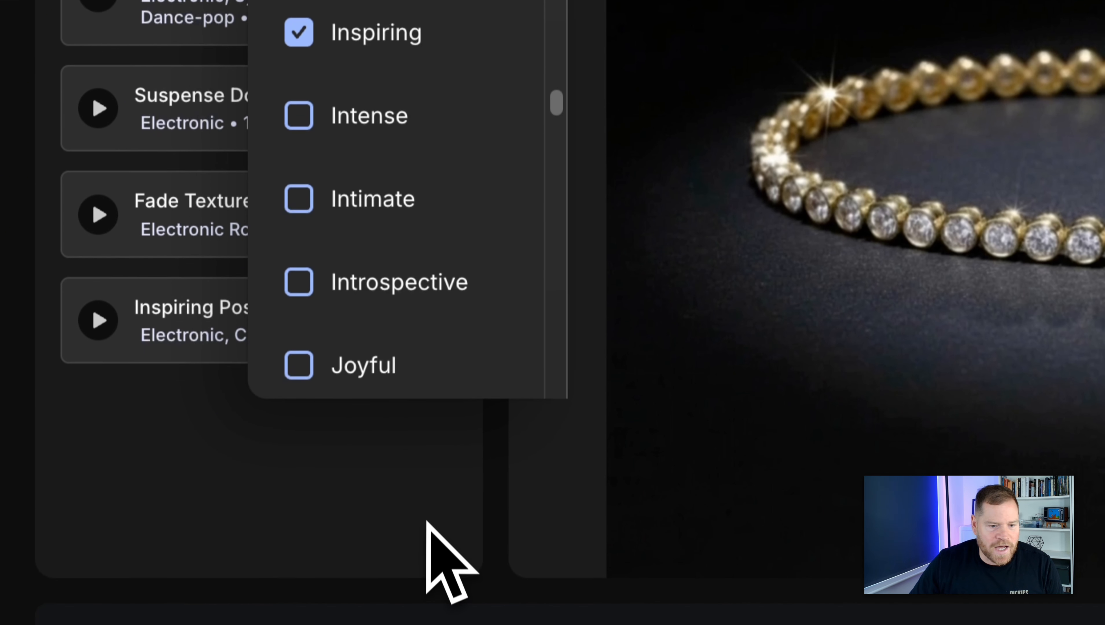
{"action": "left_click", "coordinate": [428, 603]}
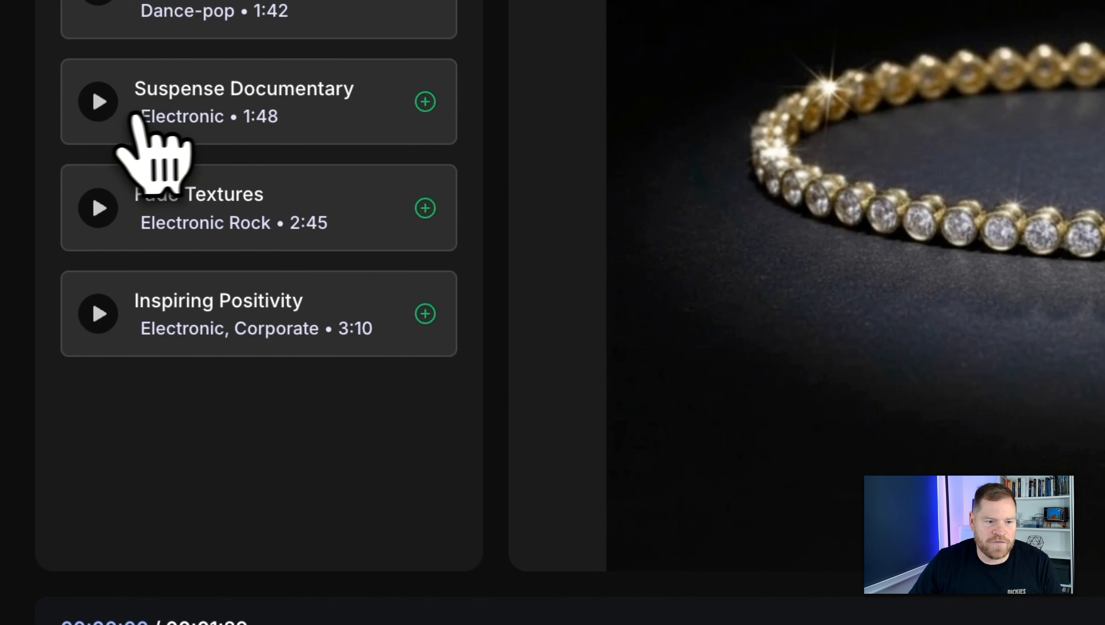
- Preview the Suspense Documentary track and add it to the project's music
{"action": "left_click", "coordinate": [102, 113]}
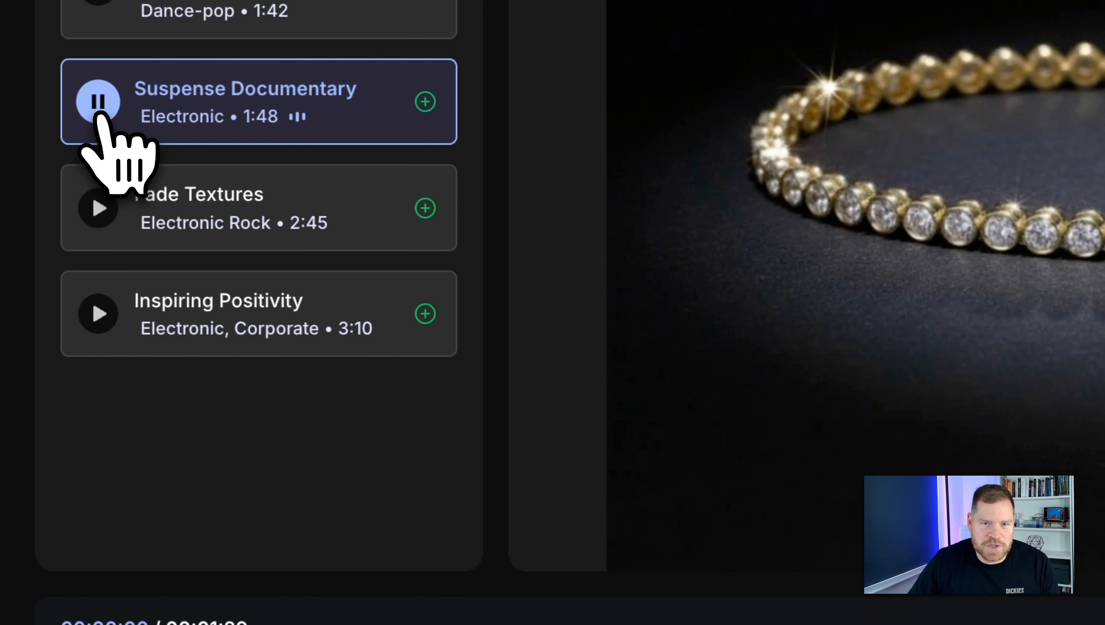
{"action": "left_click", "coordinate": [102, 115]}
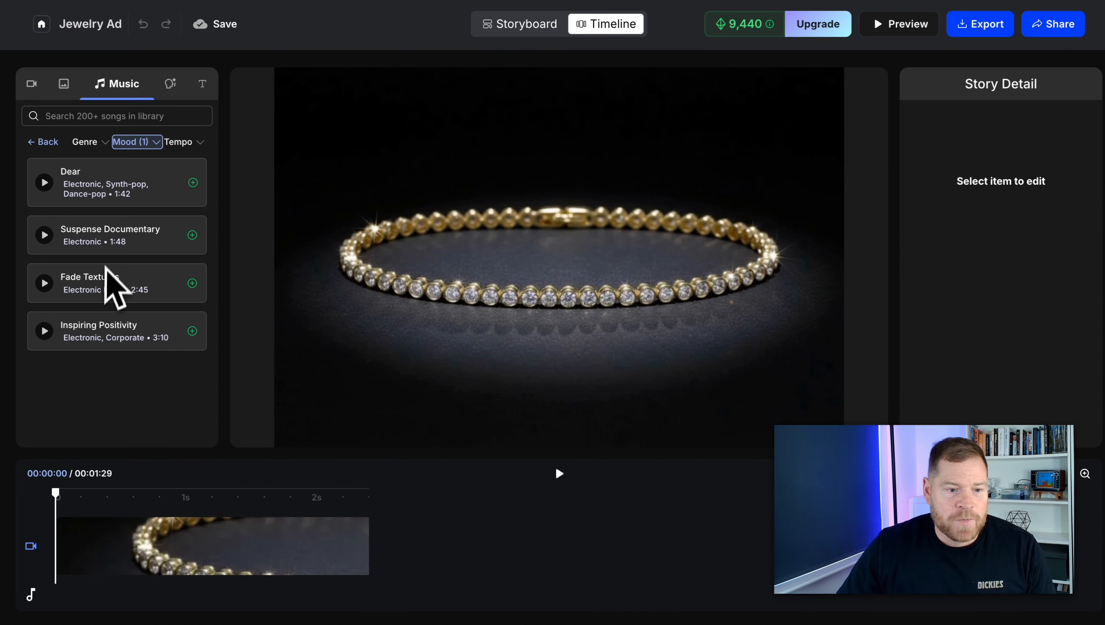
{"action": "left_click", "coordinate": [192, 237]}
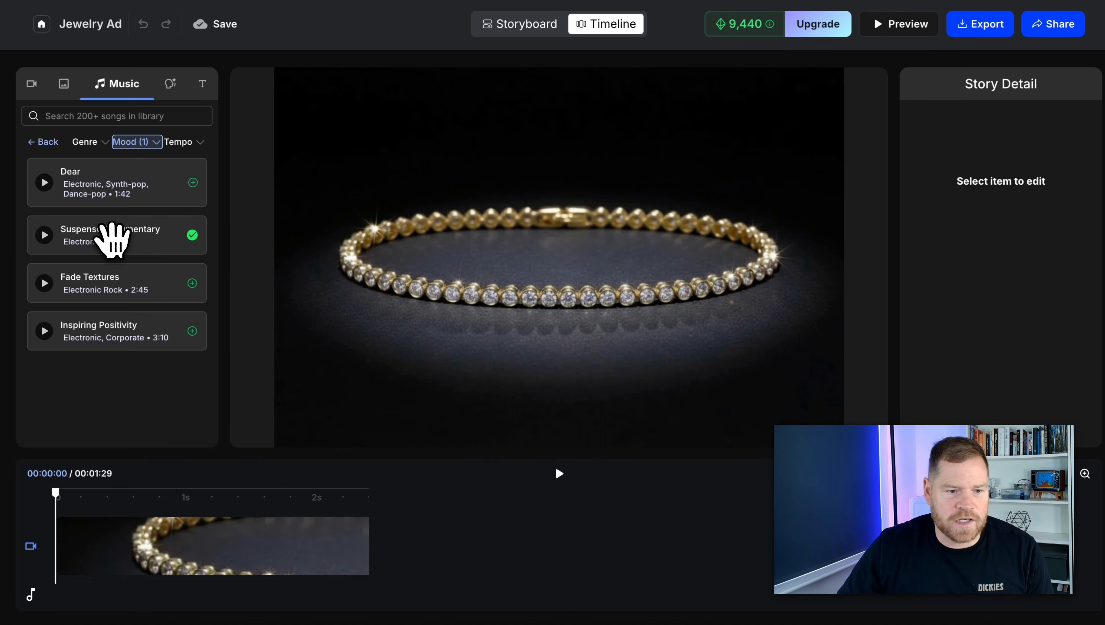
- Try to place Suspense Documentary on the timeline's audio track straight from the library results
{"action": "left_click_drag", "start_coordinate": [111, 241], "coordinate": [205, 579]}
{"action": "left_click", "coordinate": [180, 587]}
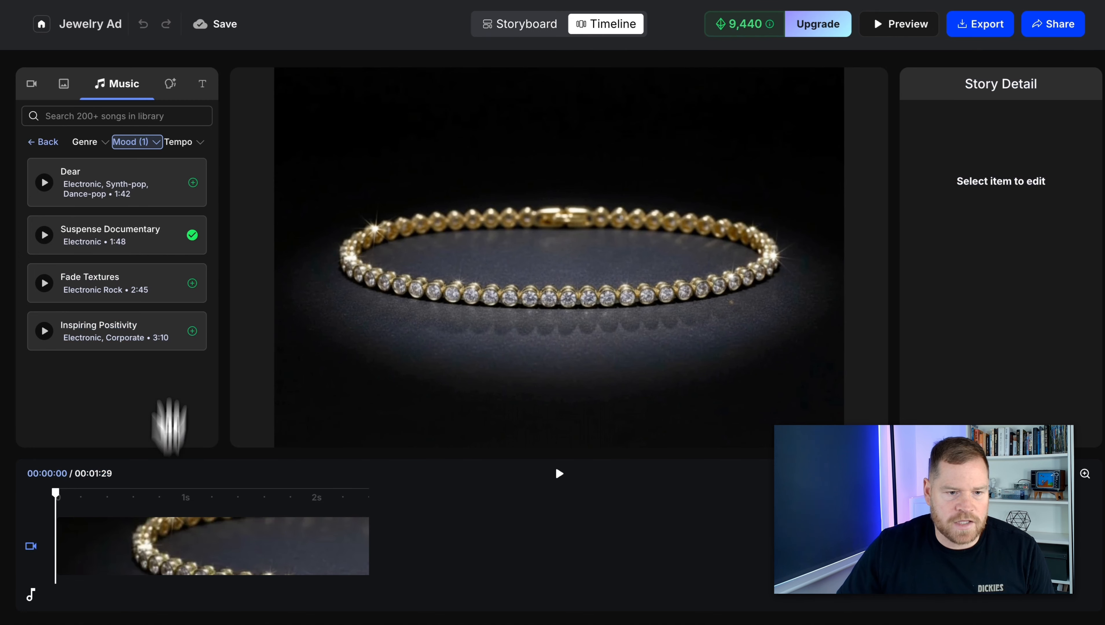
{"action": "left_click_drag", "start_coordinate": [173, 235], "coordinate": [216, 257]}
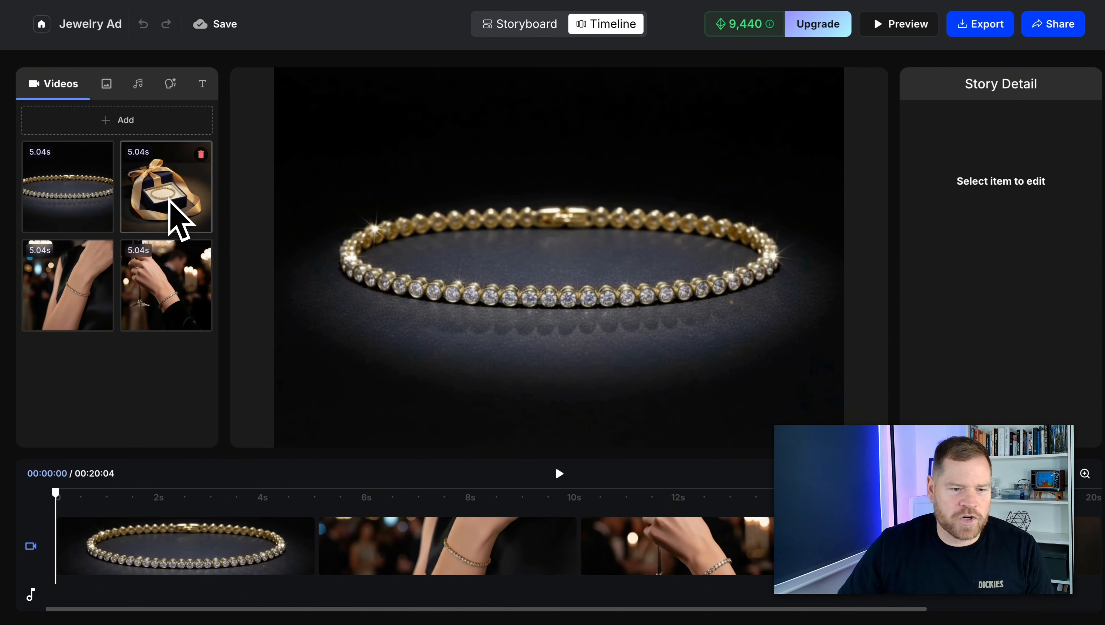
- Place Suspense Documentary from the project's music on the timeline's audio track and shift the clip towards the start of the ad
{"action": "left_click", "coordinate": [139, 85]}
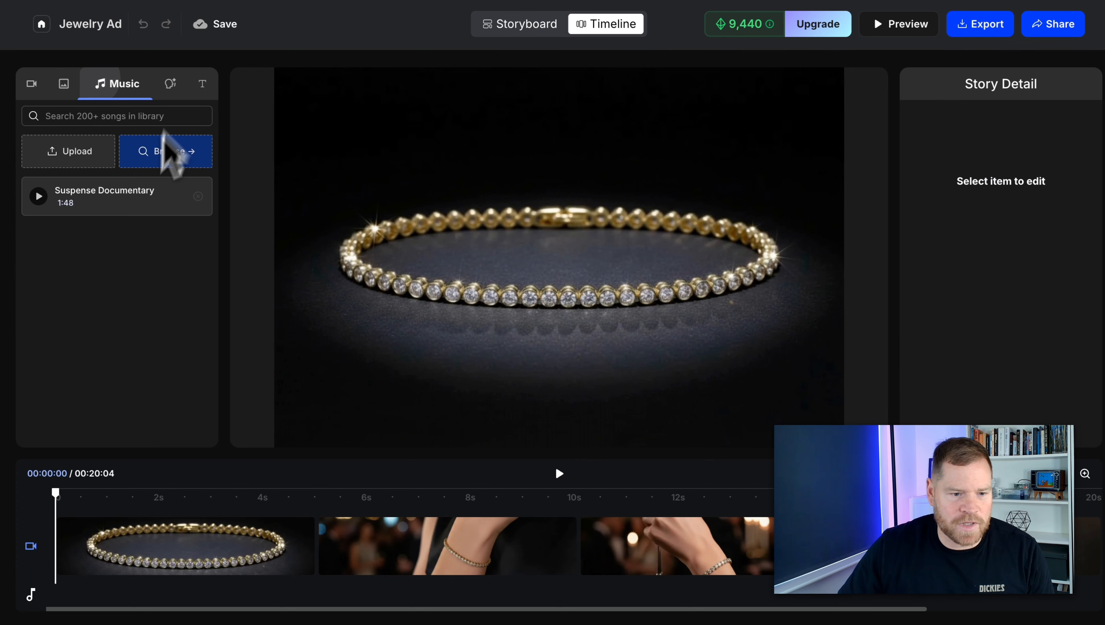
{"action": "left_click_drag", "start_coordinate": [115, 204], "coordinate": [184, 579]}
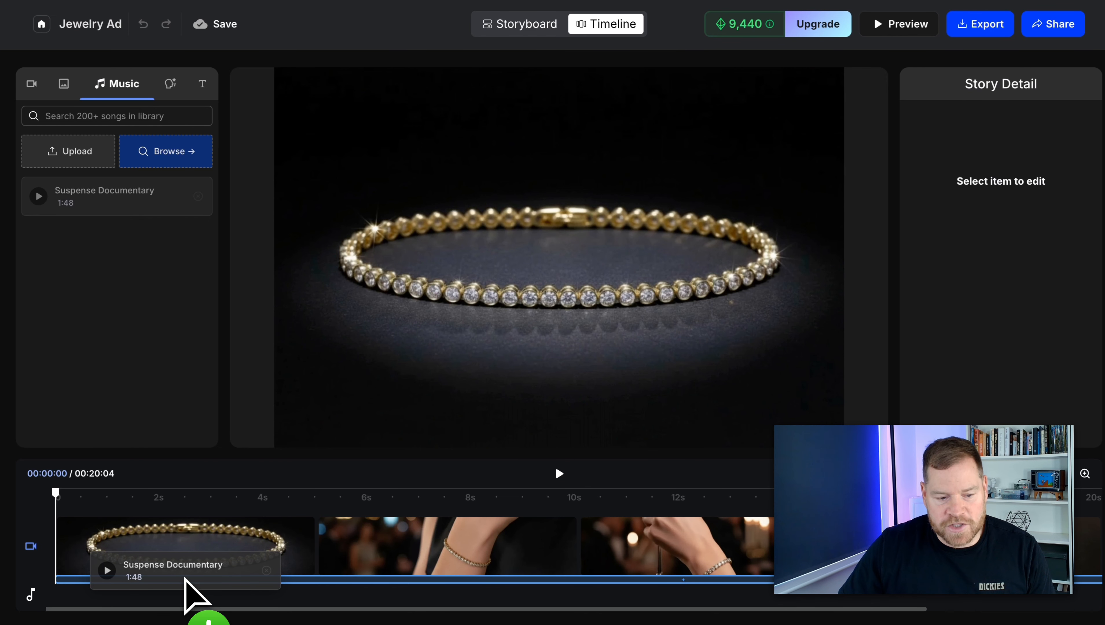
{"action": "left_click_drag", "start_coordinate": [185, 579], "coordinate": [185, 584]}
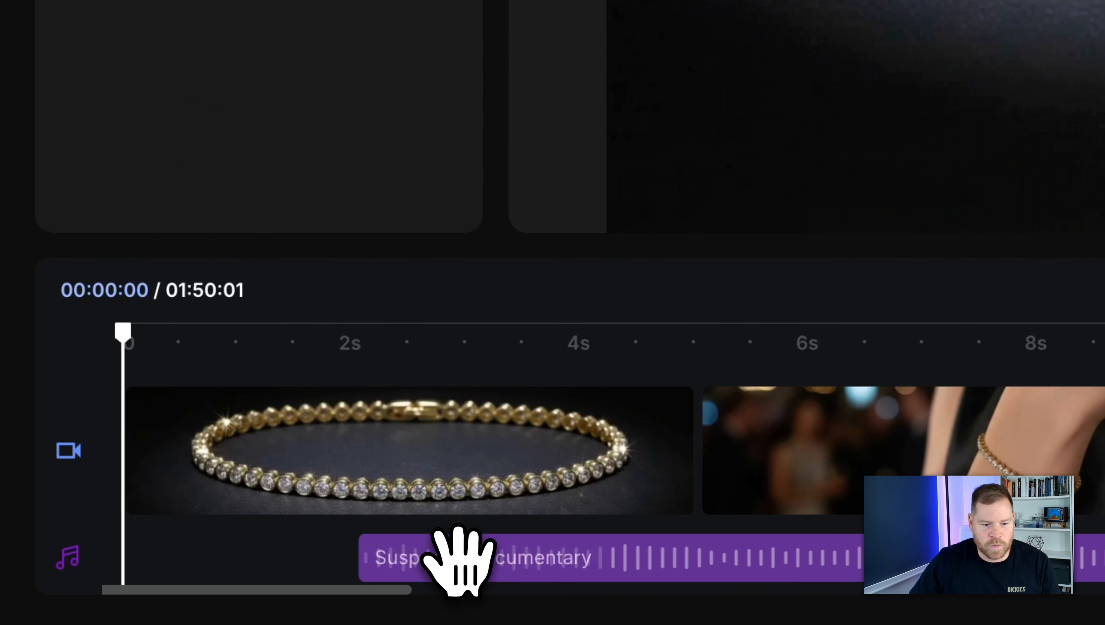
{"action": "left_click_drag", "start_coordinate": [458, 560], "coordinate": [345, 544]}
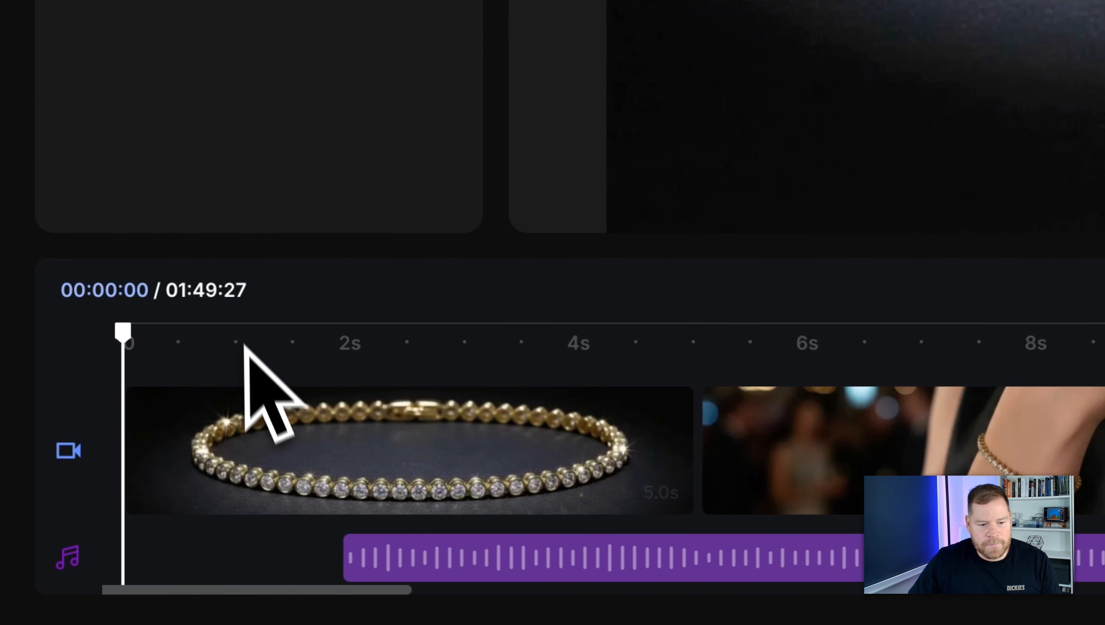